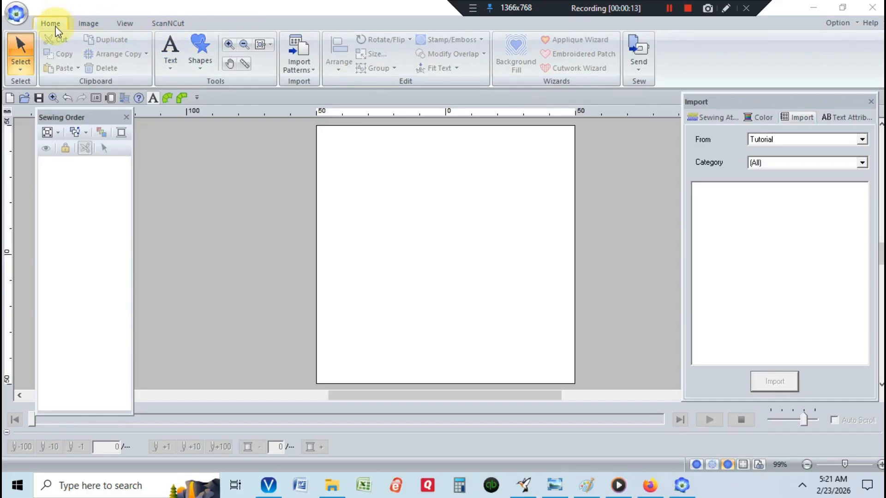
Draw a rectangle about 41 mm wide and 19 mm high near the page's upper-left corner, and delete it
click(197, 51)
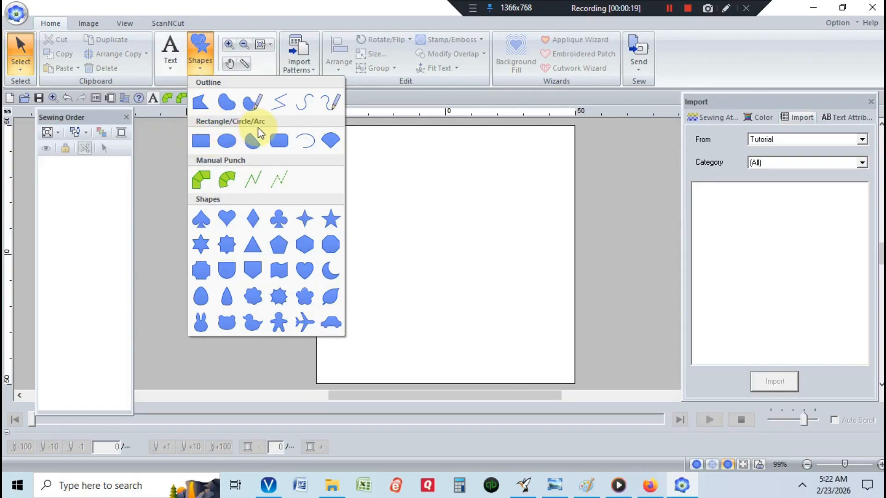
click(201, 142)
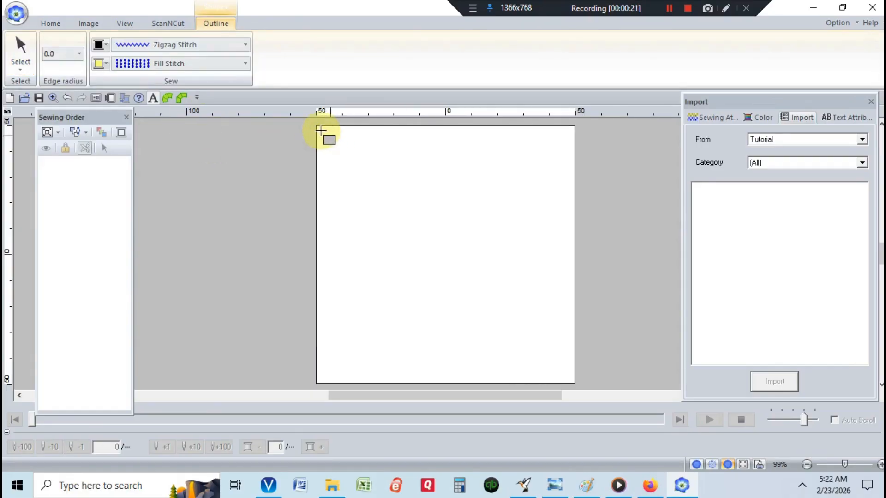
drag(325, 134, 425, 177)
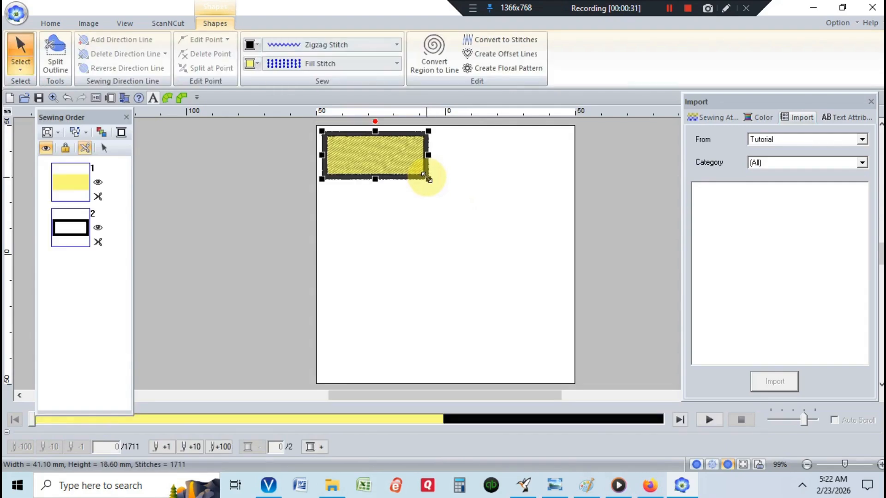
key(Delete)
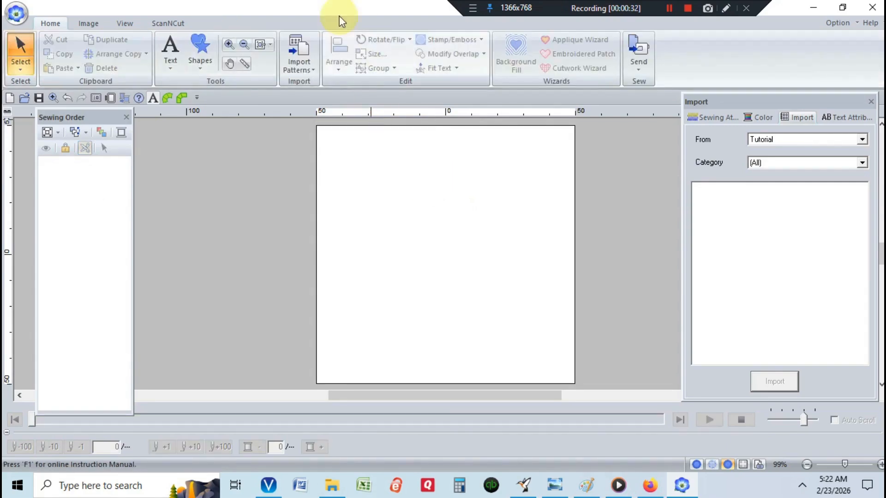
Draw an ellipse about 56 mm wide and 32 mm high in the page's upper-left area, and delete it
click(207, 50)
click(226, 140)
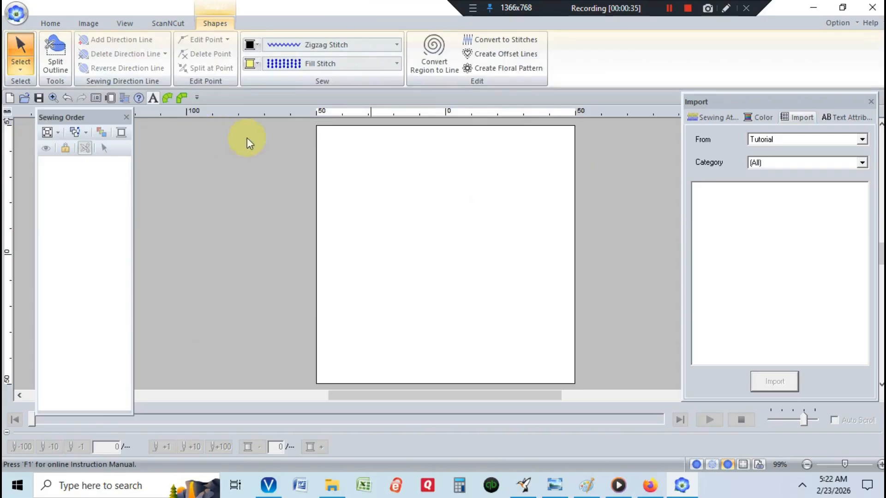
drag(328, 136, 410, 216)
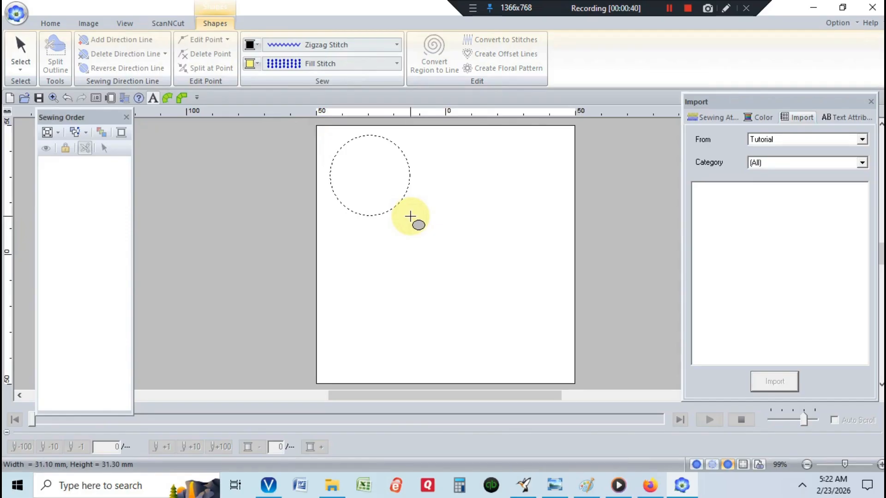
drag(410, 216, 470, 212)
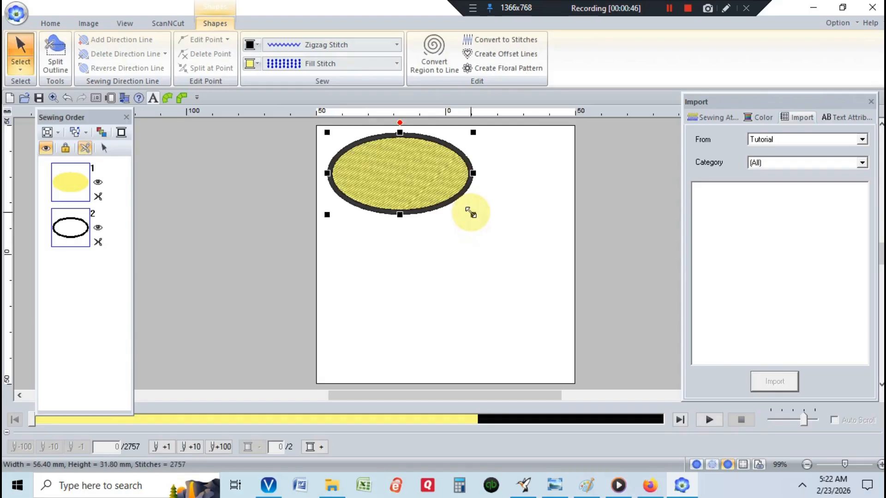
key(Delete)
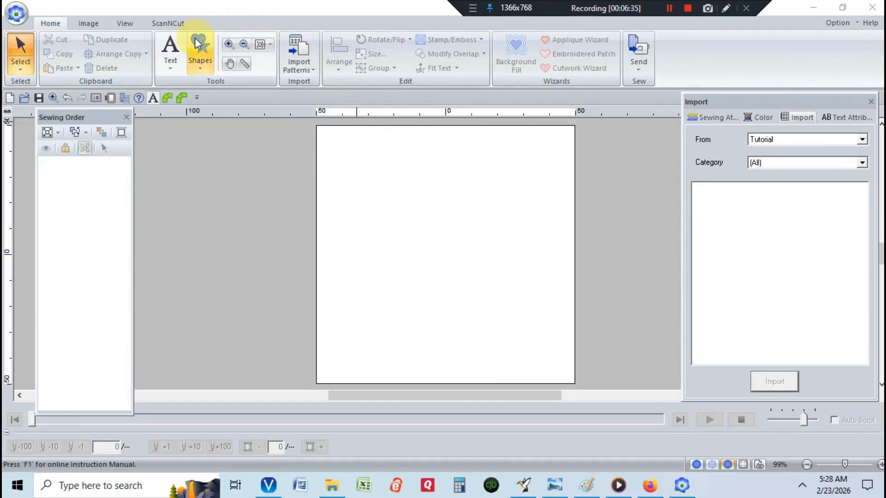
Draw a closed arc-and-chord shape about 40 mm wide and 18 mm high, forming the lower half of an ellipse mid-page
click(197, 45)
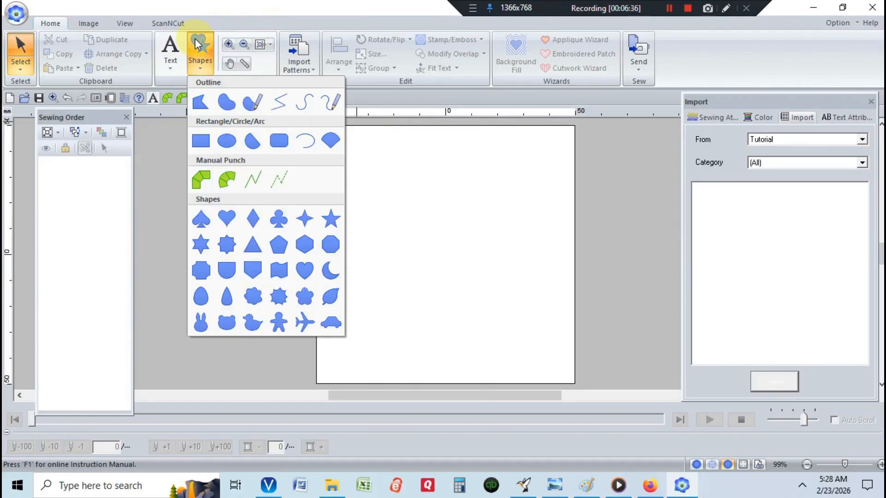
click(251, 146)
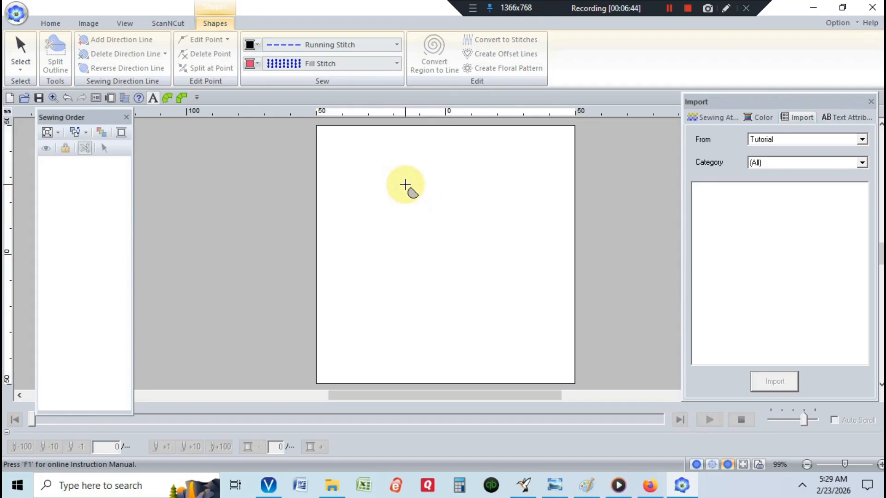
drag(405, 184, 508, 270)
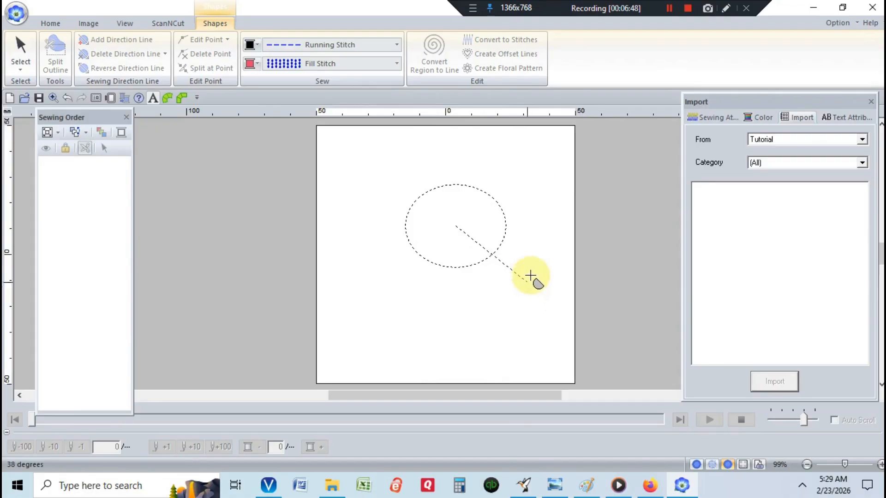
click(558, 226)
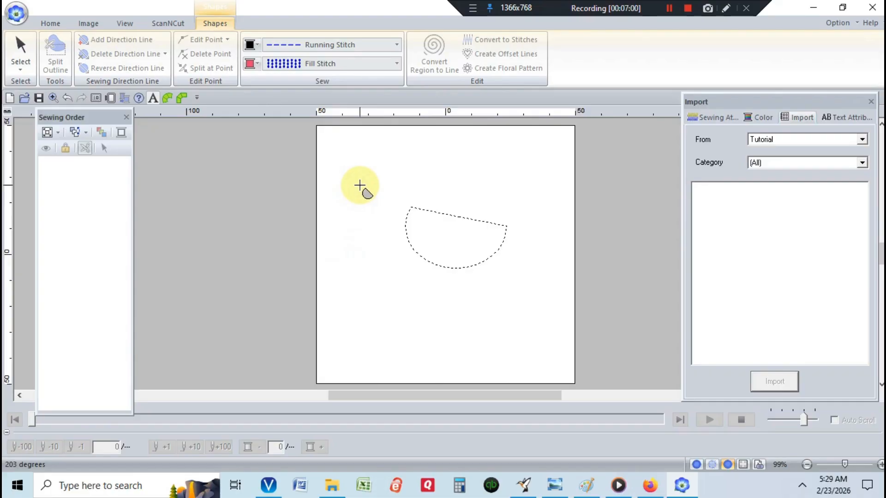
click(360, 220)
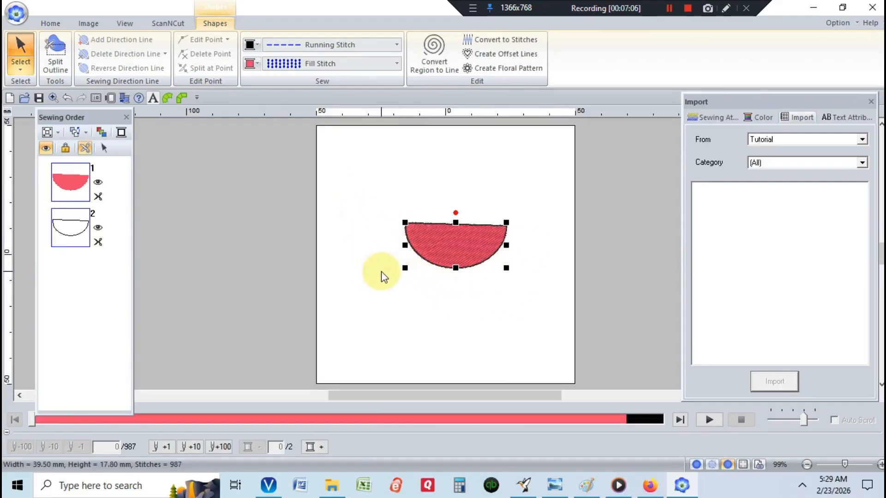
click(669, 7)
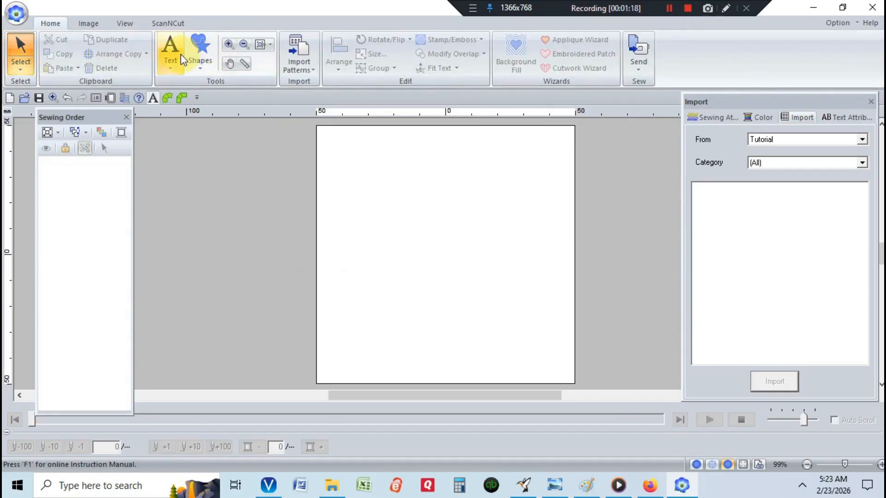
Draw a rounded rectangle about 69 by 42 mm with an edge radius of 20.0, and delete it
click(198, 54)
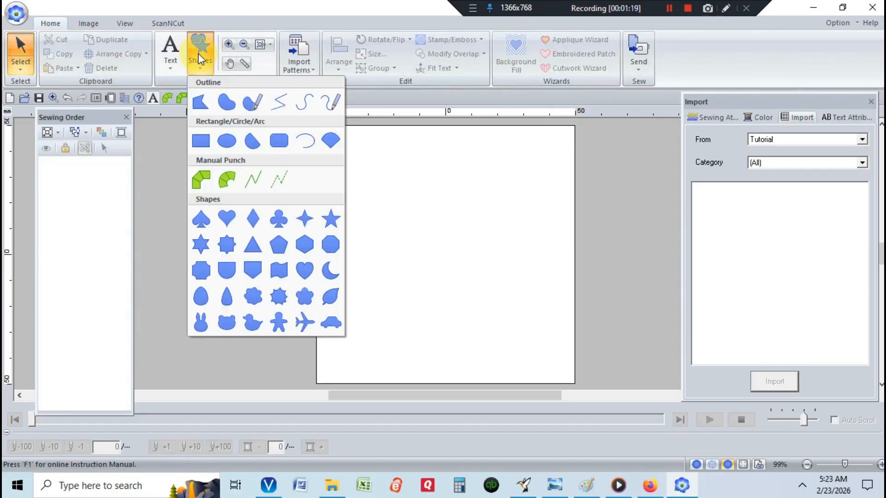
click(277, 145)
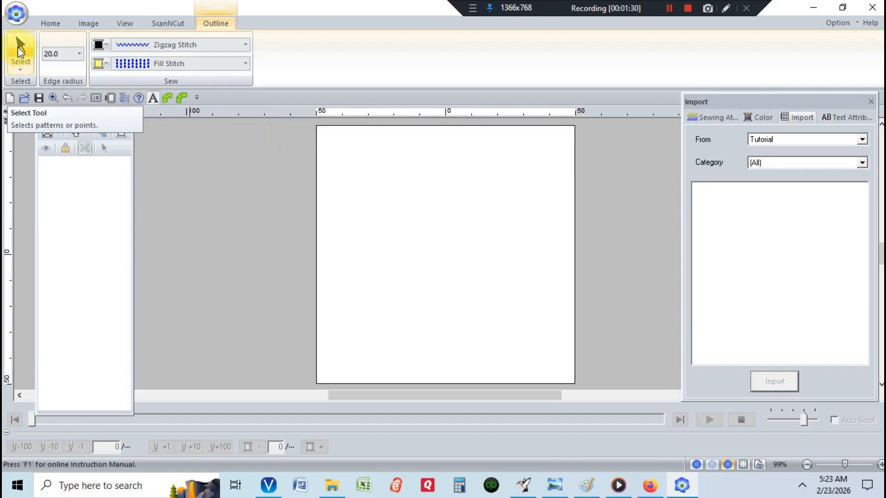
click(81, 55)
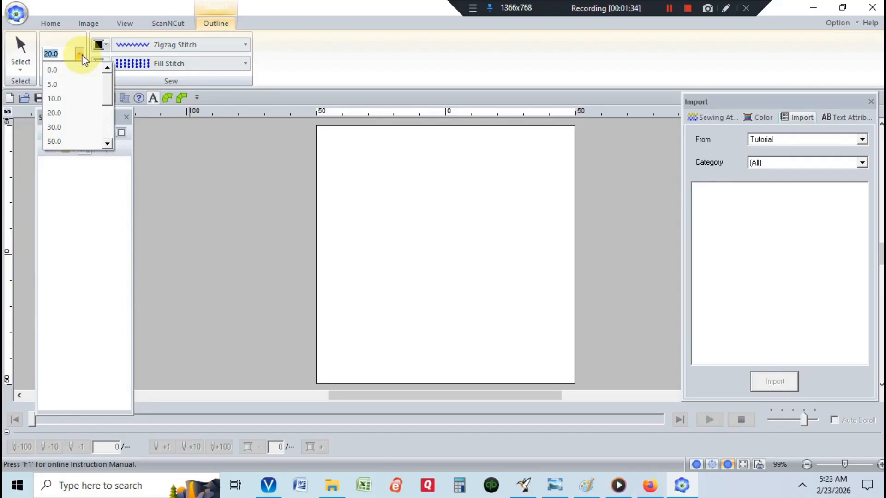
click(76, 118)
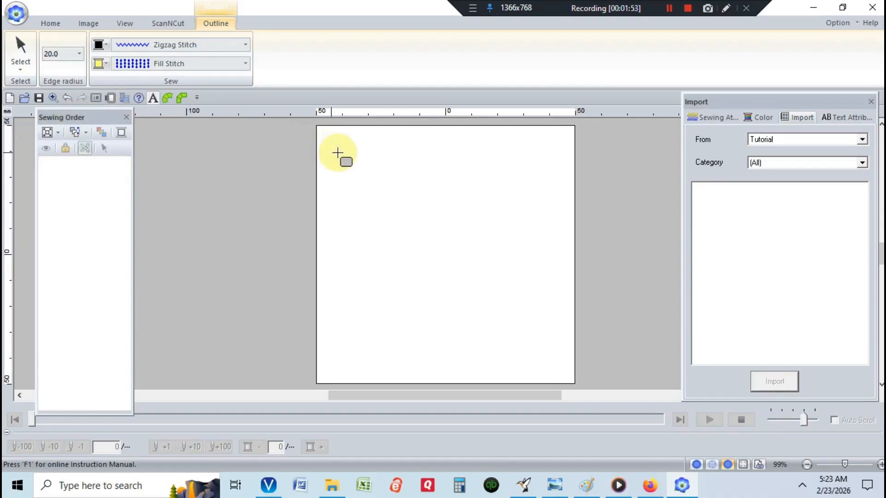
drag(378, 155, 554, 258)
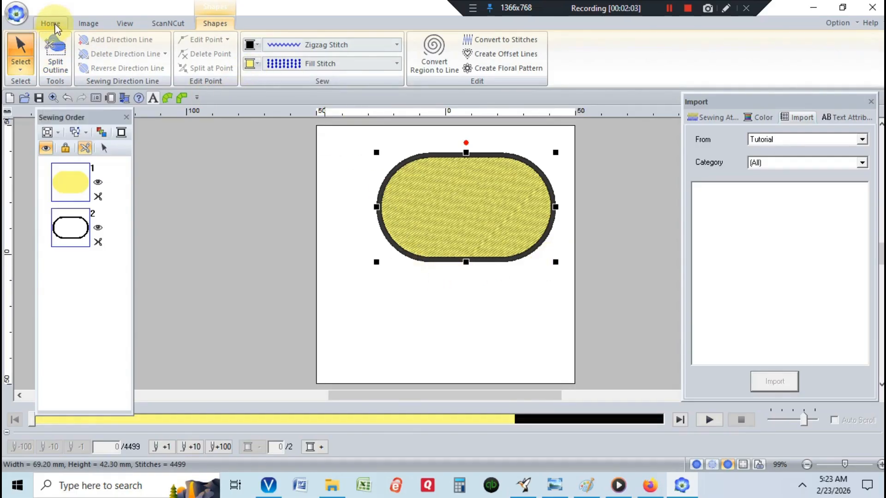
key(Delete)
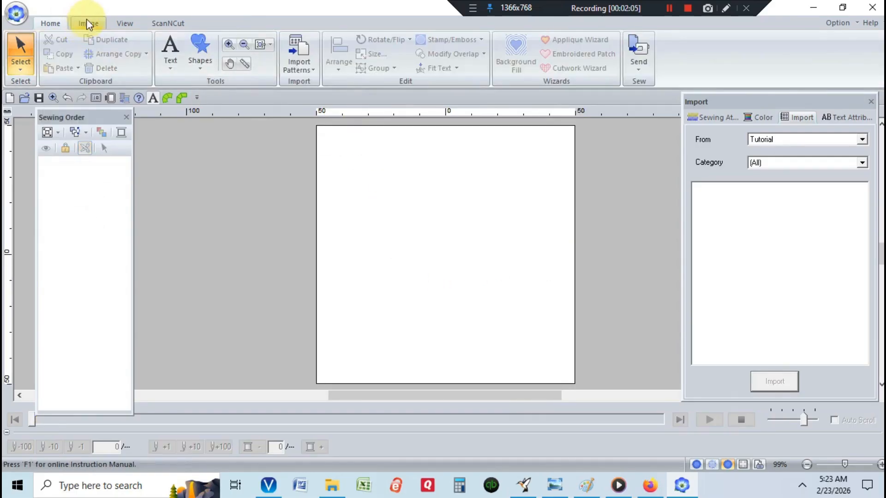
Draw a rounded rectangle about 55 by 29 mm with an edge radius of 5.0, and delete it
click(206, 52)
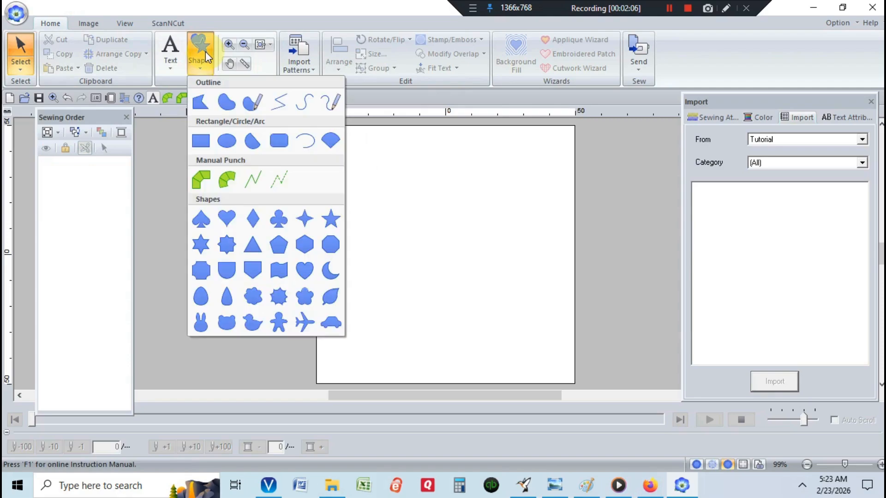
click(278, 143)
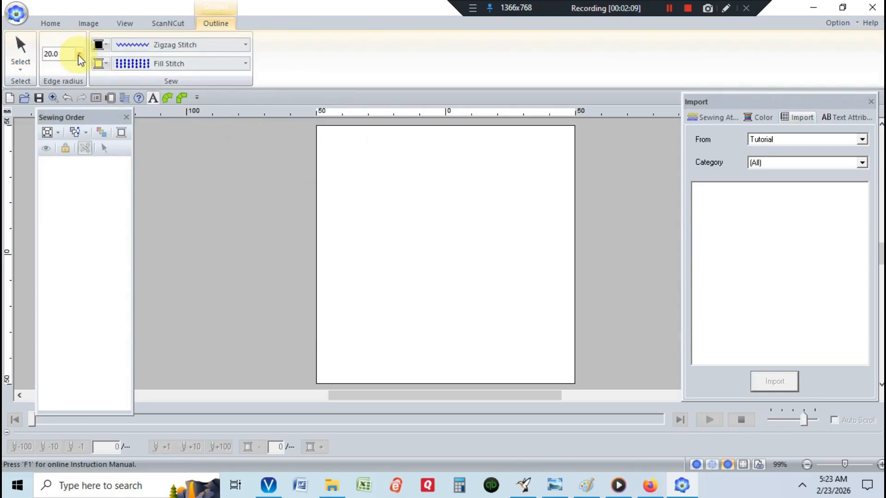
click(79, 55)
click(69, 85)
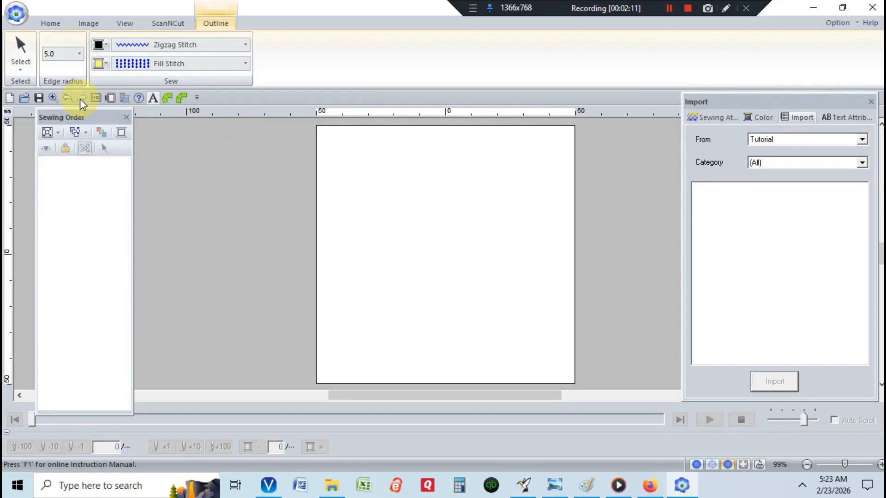
drag(342, 153, 480, 226)
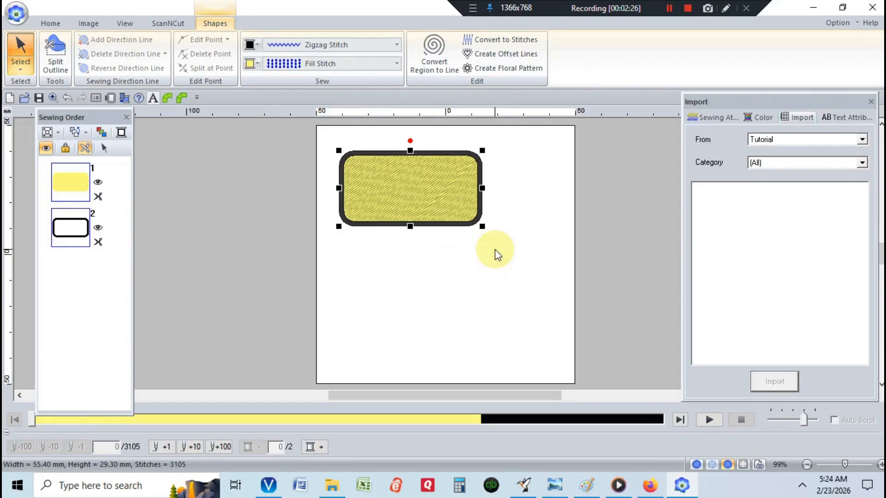
key(Delete)
Draw an open arc about 44 mm wide and 35 mm high with its gap at the top, and deselect it
click(206, 47)
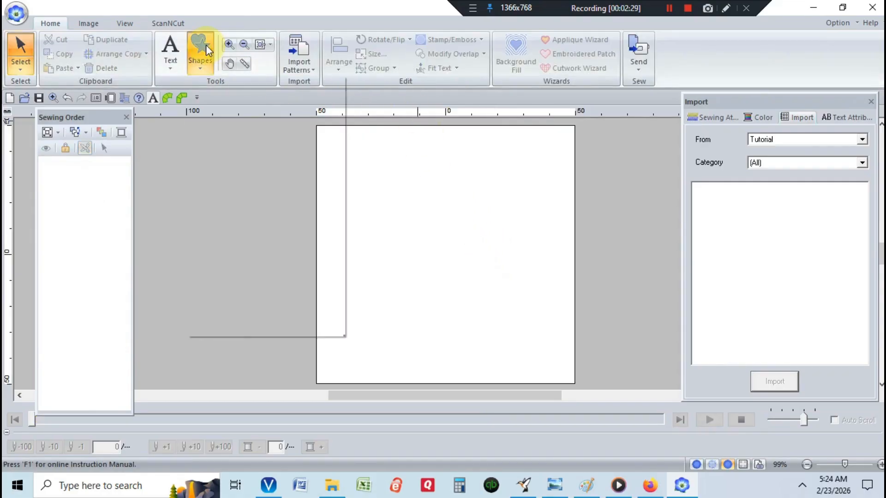
click(306, 138)
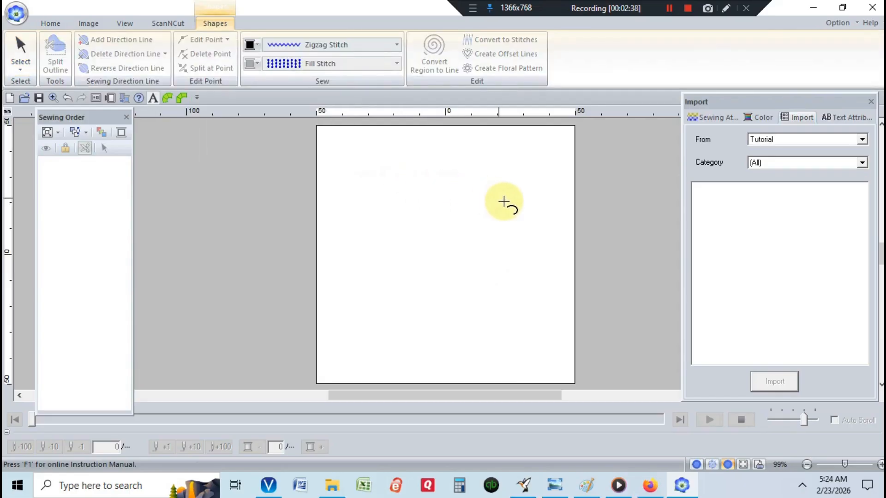
click(358, 173)
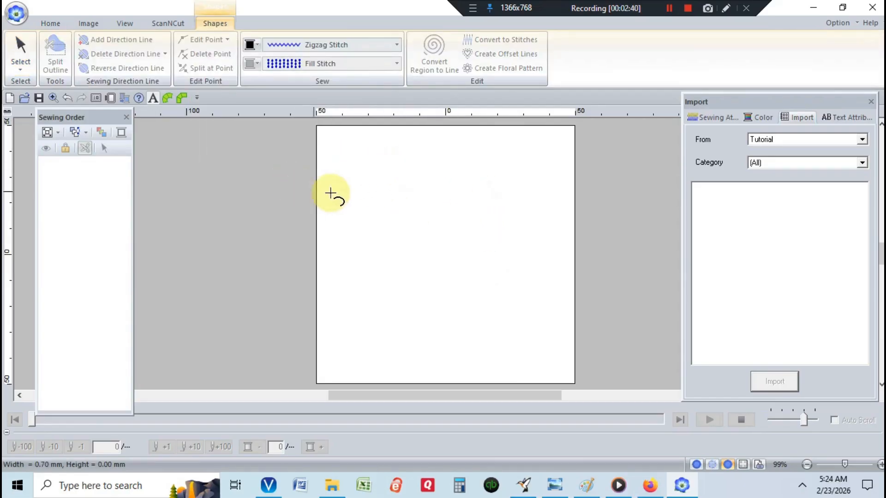
drag(331, 194, 452, 282)
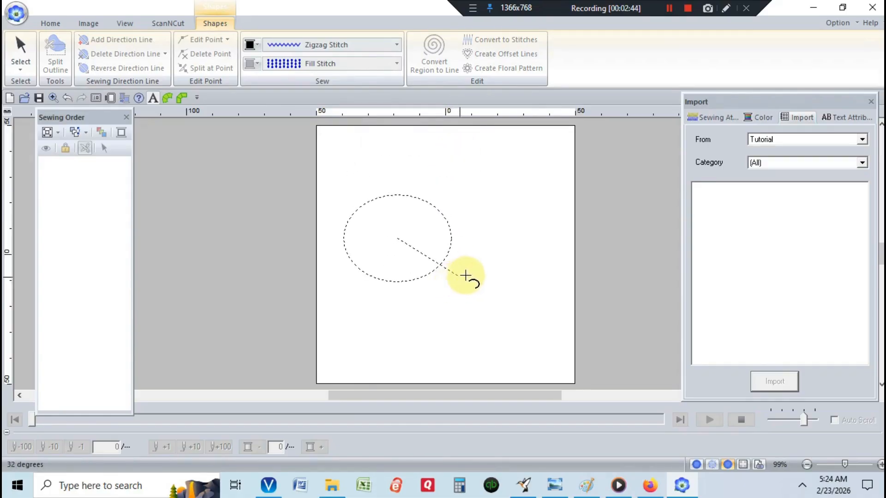
click(461, 170)
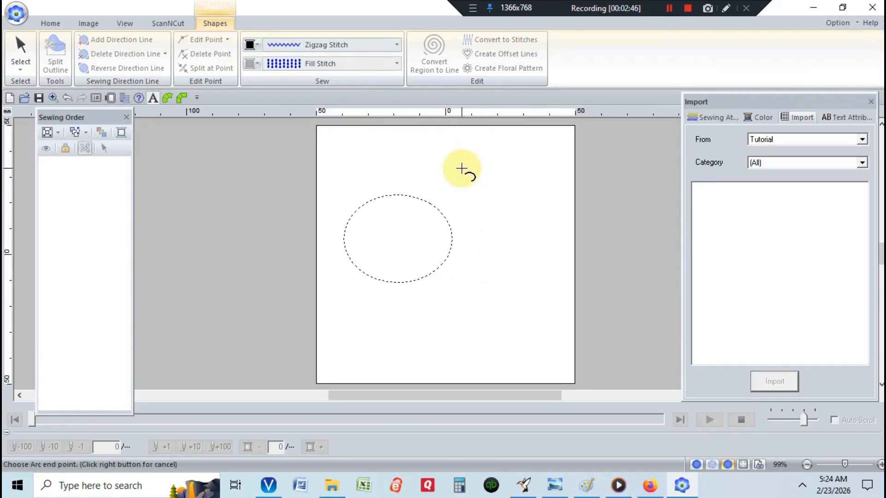
click(373, 176)
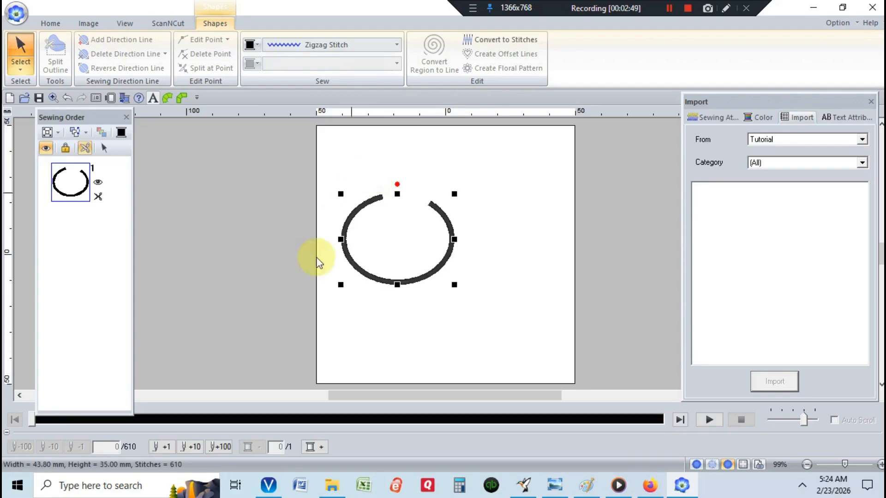
click(471, 176)
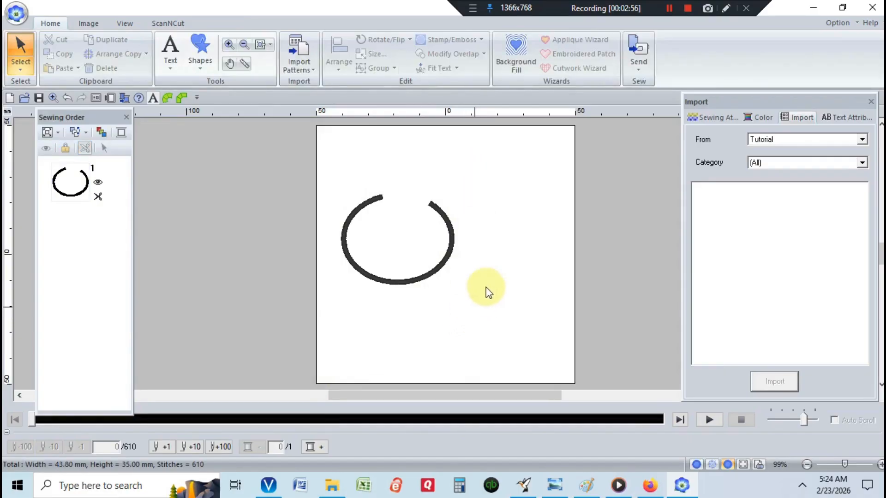
Draw a small, flat open arc beside the existing arc with its gap facing left, and delete both arcs
click(200, 46)
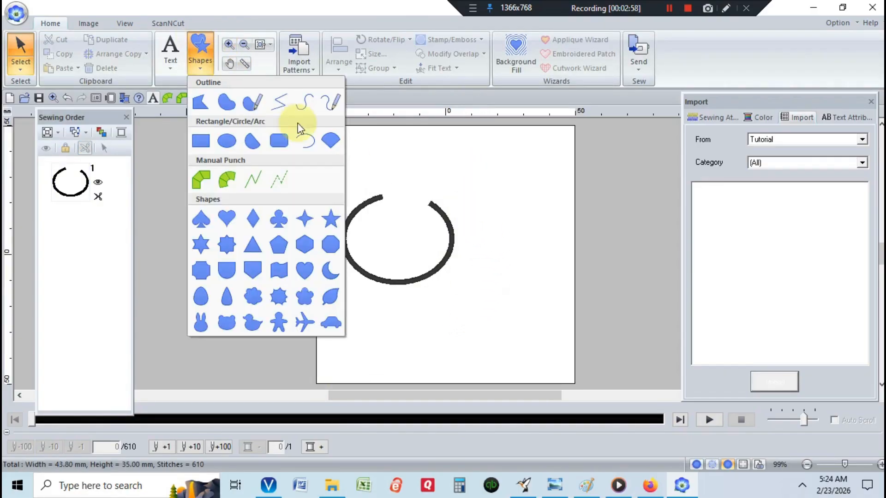
click(308, 143)
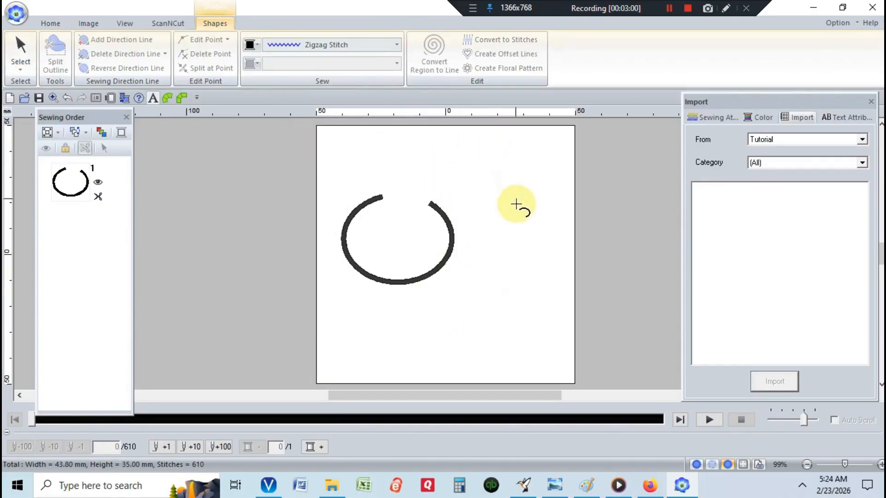
drag(468, 193, 534, 205)
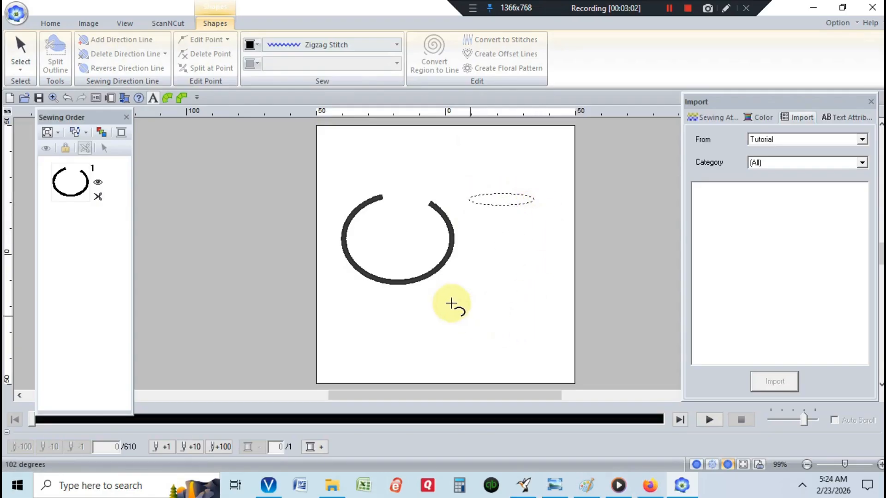
click(426, 174)
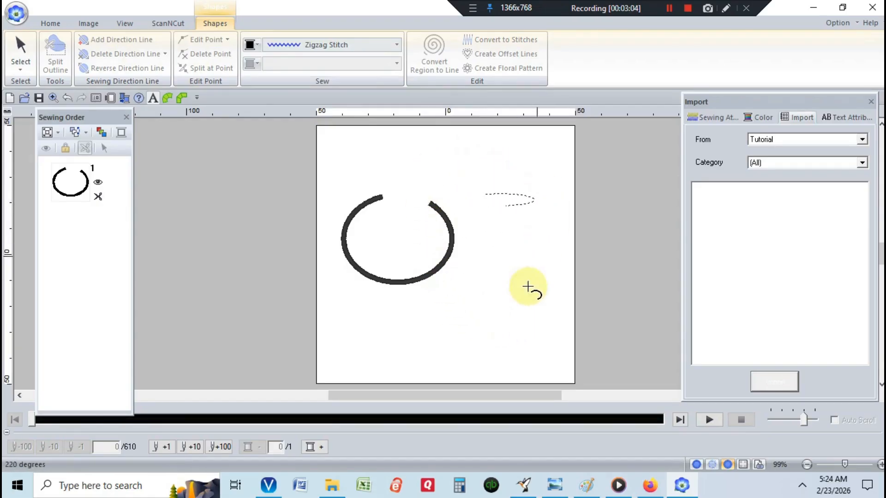
click(525, 310)
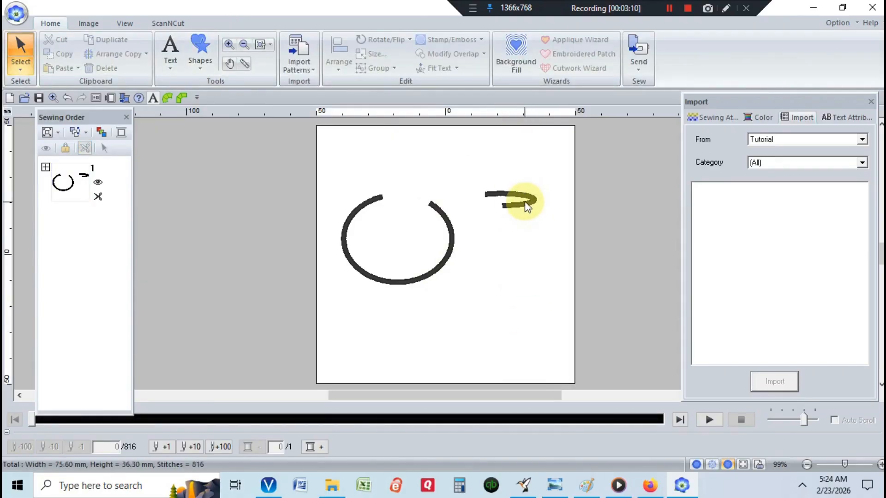
mouse_move(538, 295)
mouse_down()
mouse_move(382, 166)
mouse_move(335, 147)
mouse_up()
key(Delete)
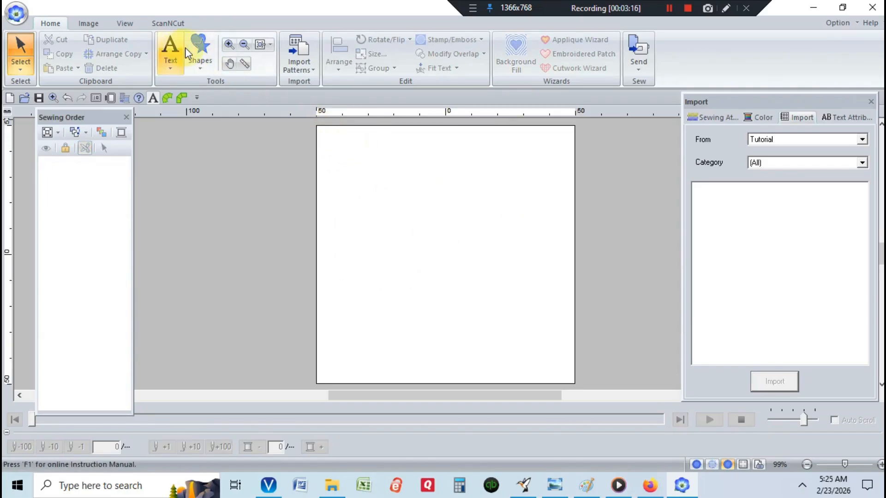
Draw a filled fan shape about 57 by 63 mm with its wedge opening facing right, and delete it
click(200, 50)
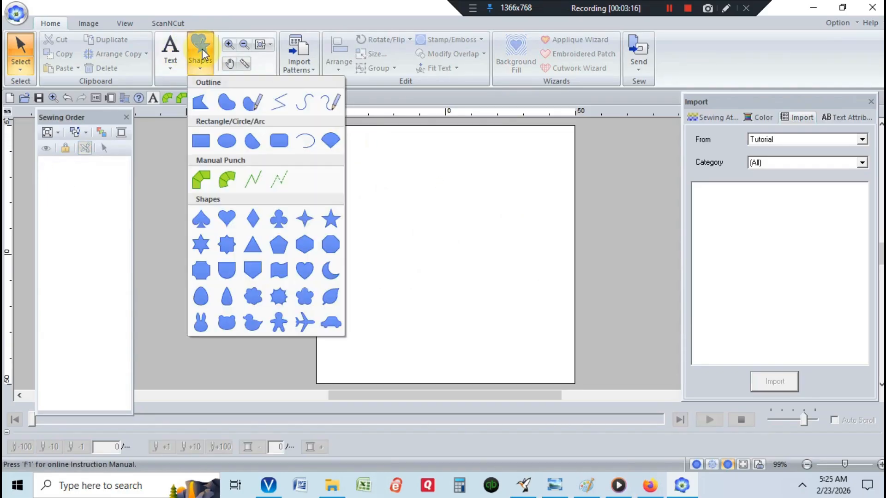
click(330, 141)
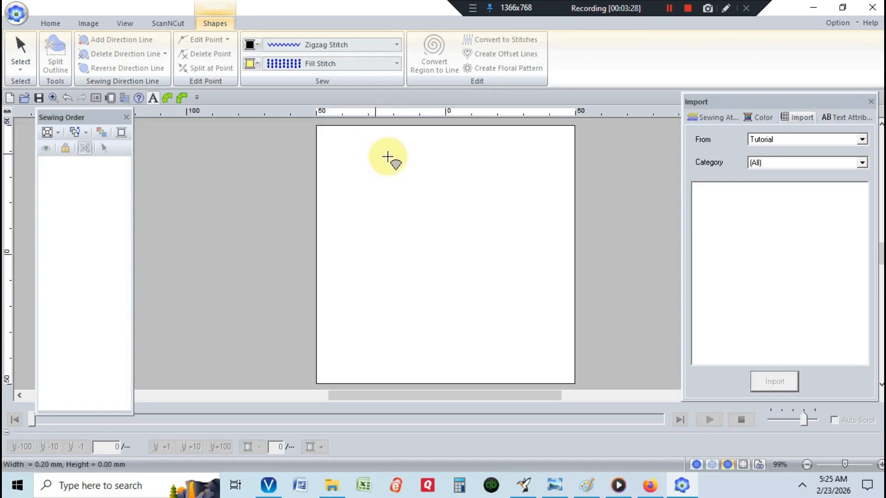
drag(375, 168, 537, 324)
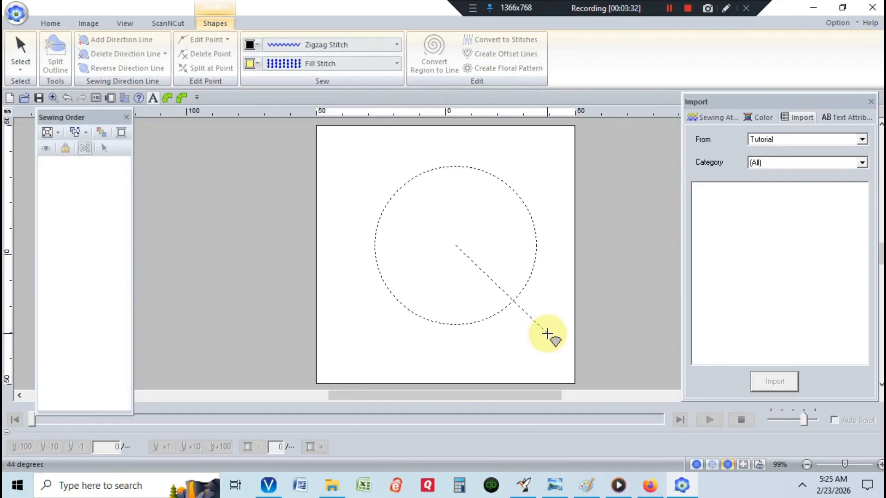
click(547, 333)
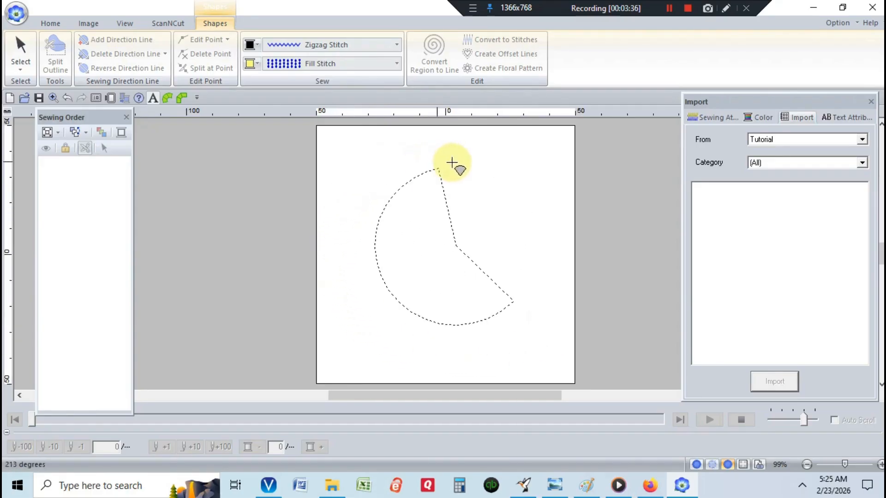
click(507, 201)
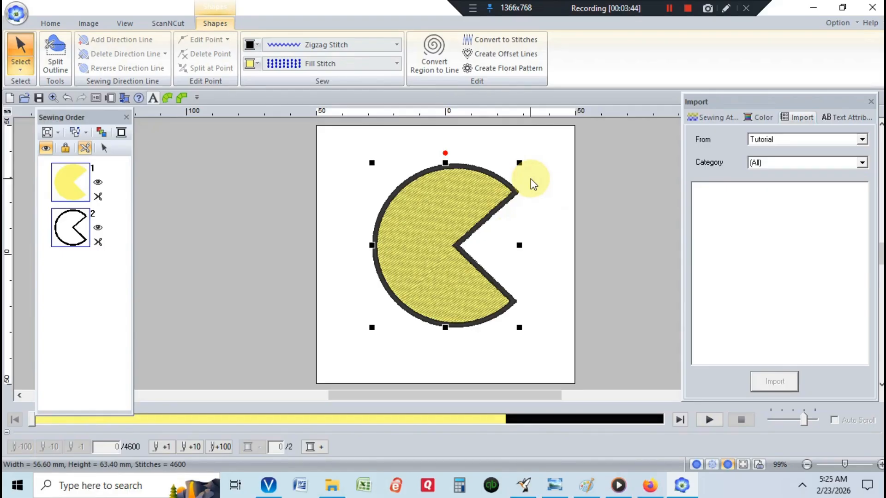
key(Delete)
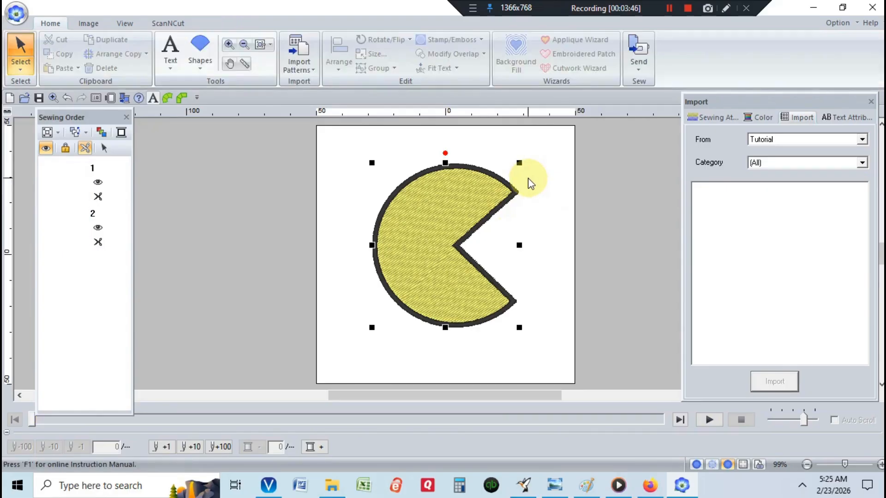
Draw an egg shape about 45 by 53 mm in the page's upper left and set its fill color to pinkish red
click(200, 60)
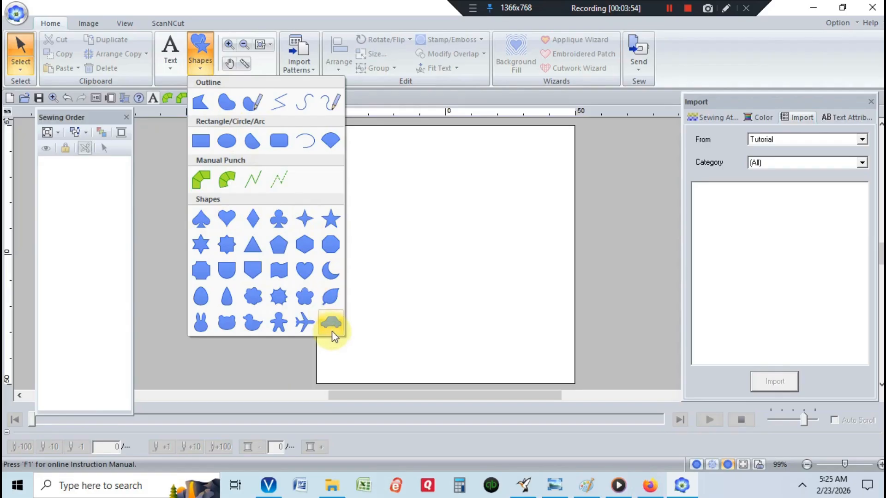
click(199, 300)
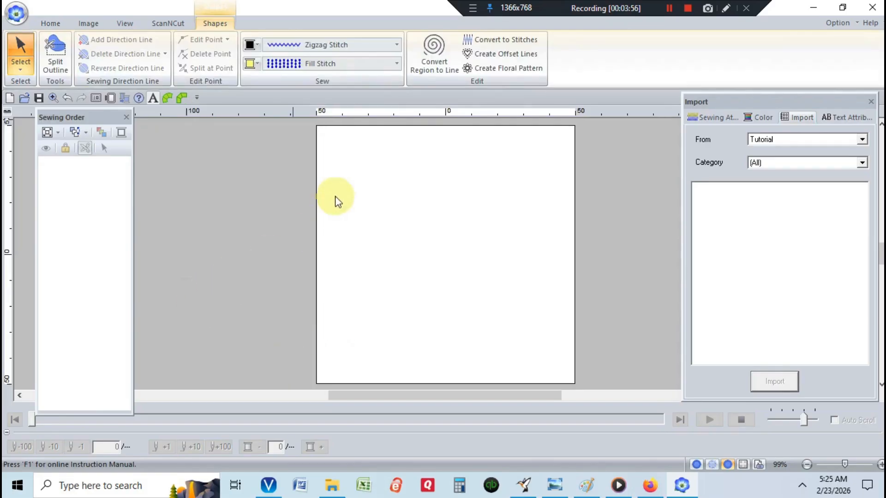
drag(340, 158, 451, 293)
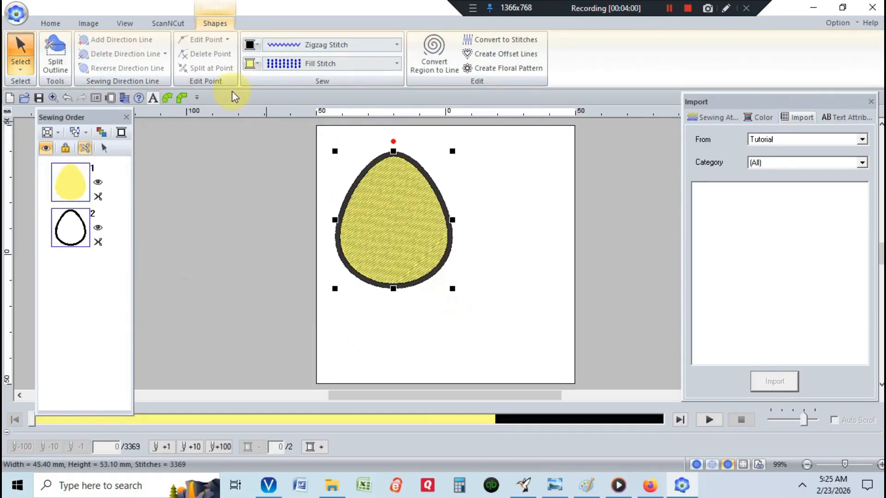
click(249, 66)
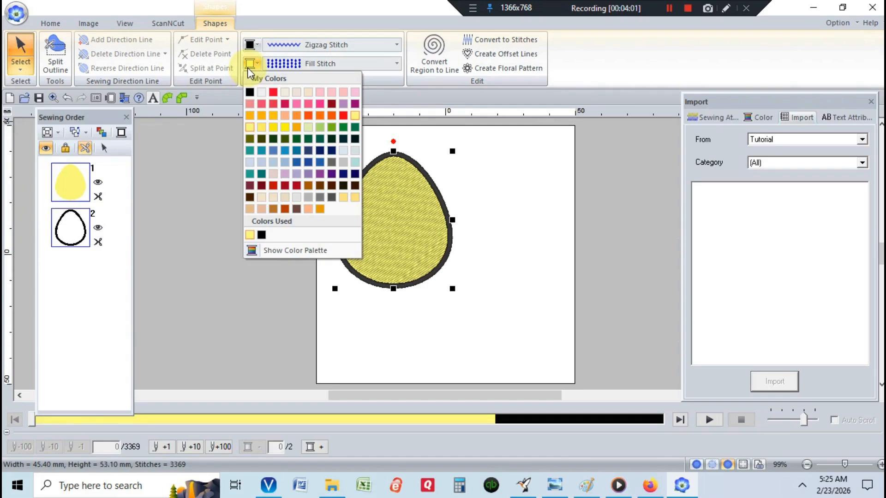
click(263, 107)
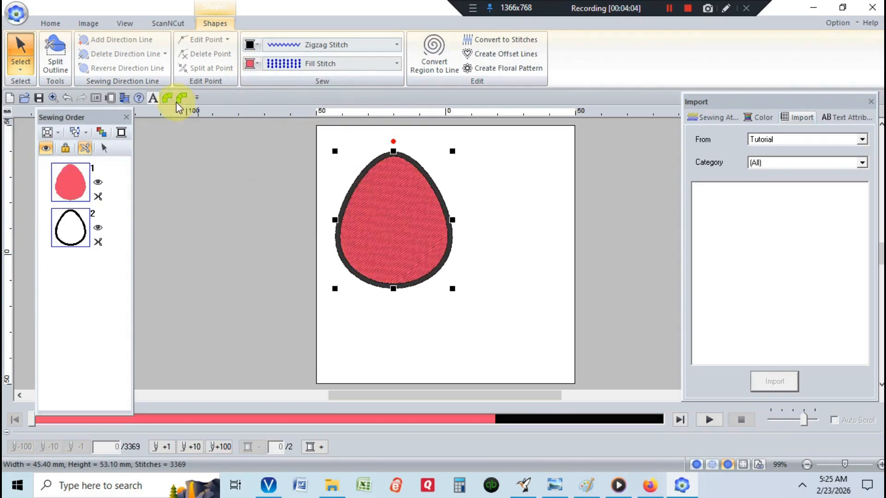
Try Cross Stitch as the egg's fill, return it to Fill Stitch, and delete the egg
click(396, 64)
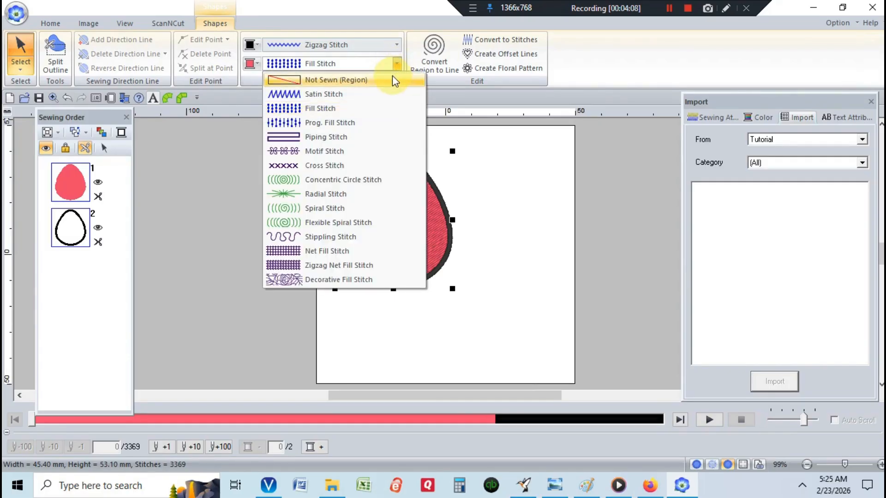
click(360, 167)
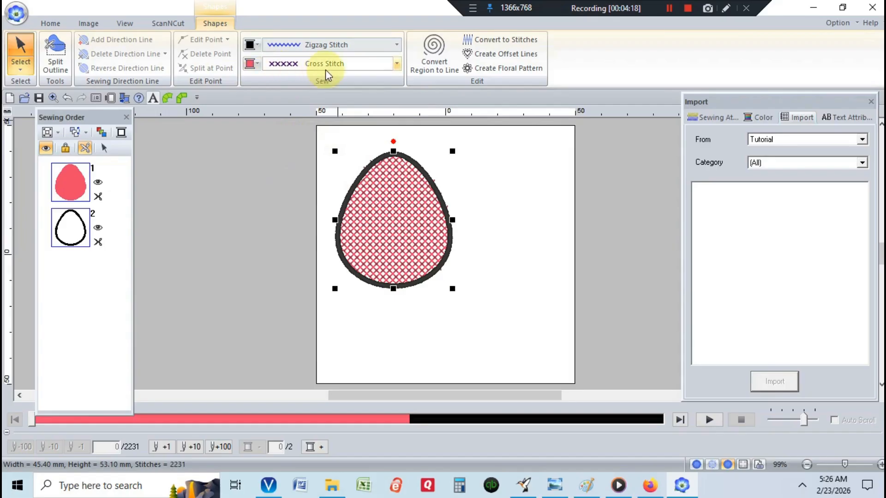
click(397, 65)
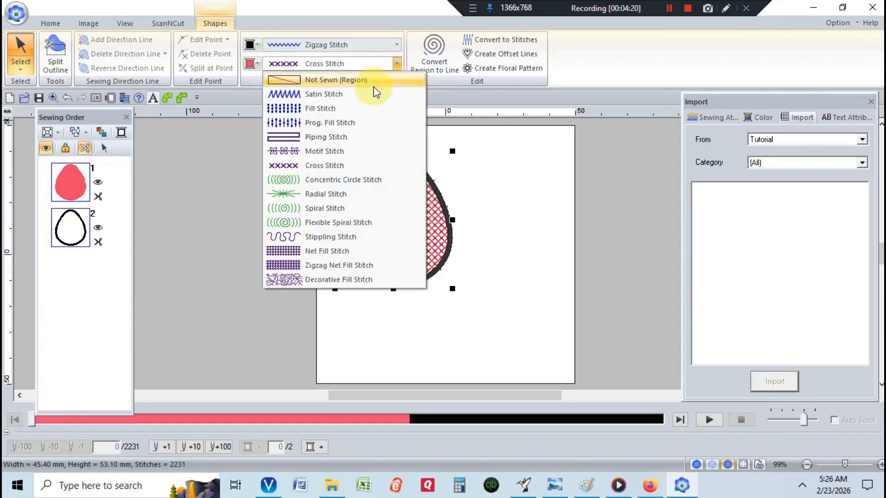
click(351, 109)
key(Delete)
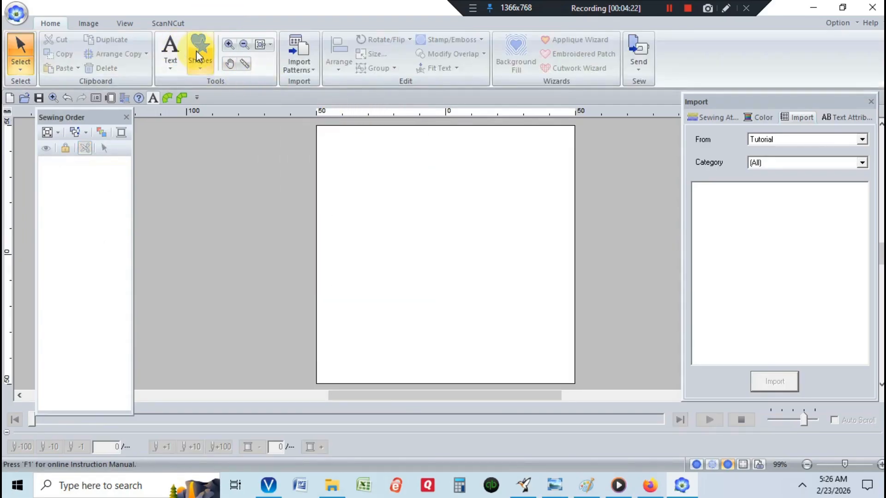
Draw a closed straight-line outline with three corners as a filled triangle, and delete it
click(196, 50)
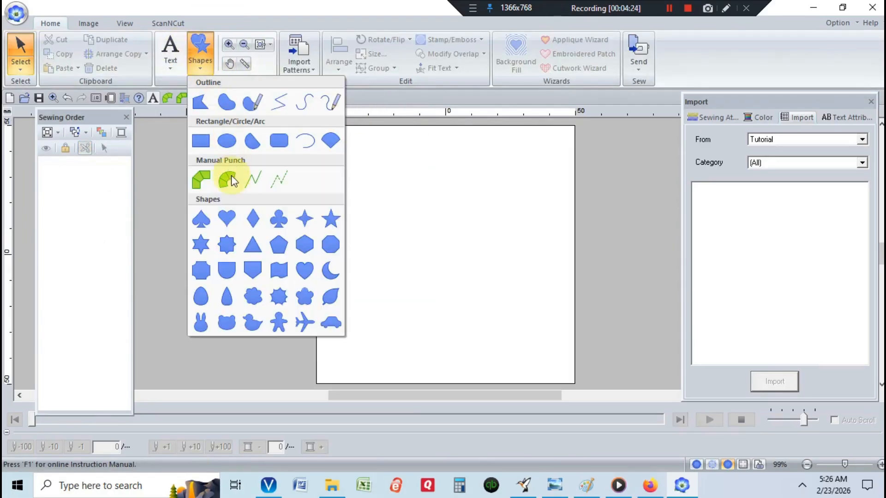
click(199, 103)
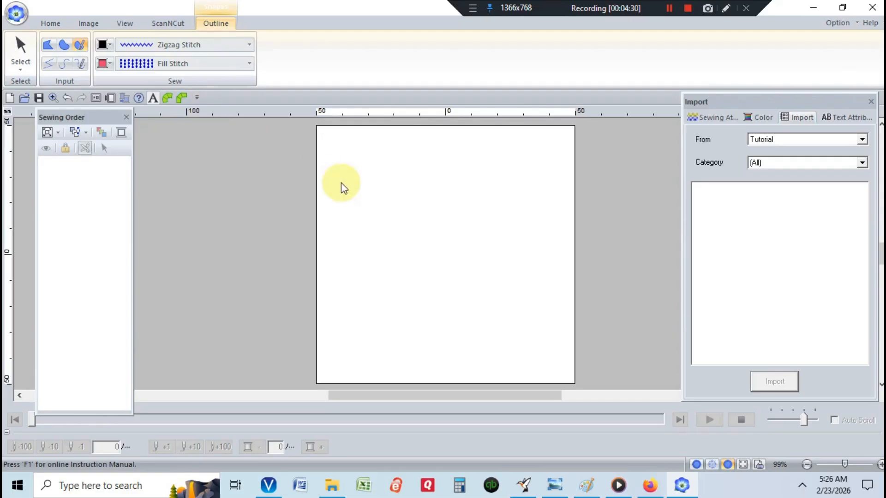
click(360, 172)
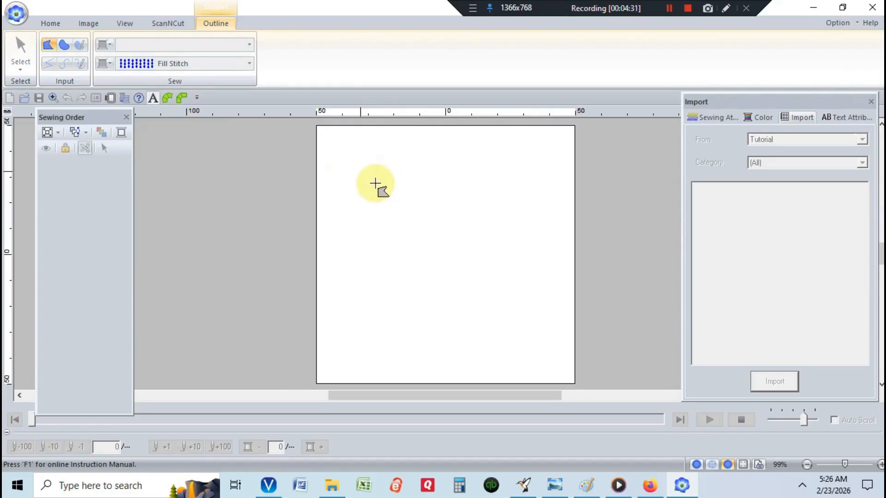
click(459, 240)
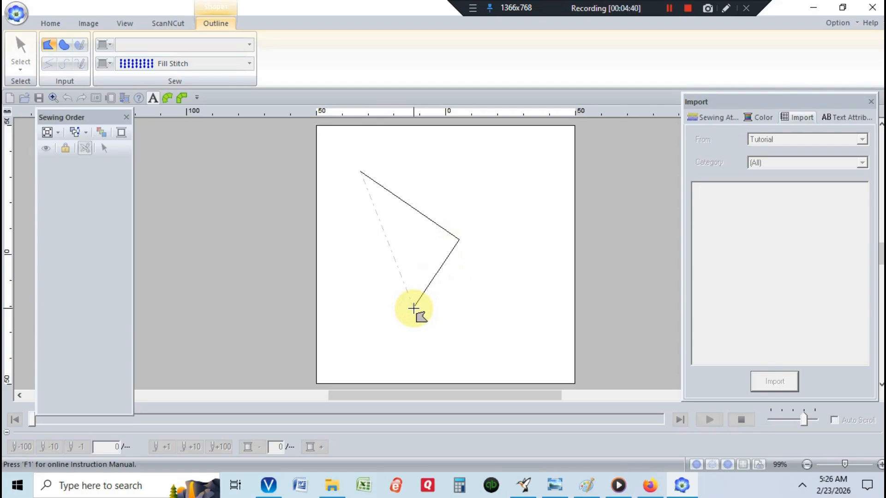
double_click(414, 308)
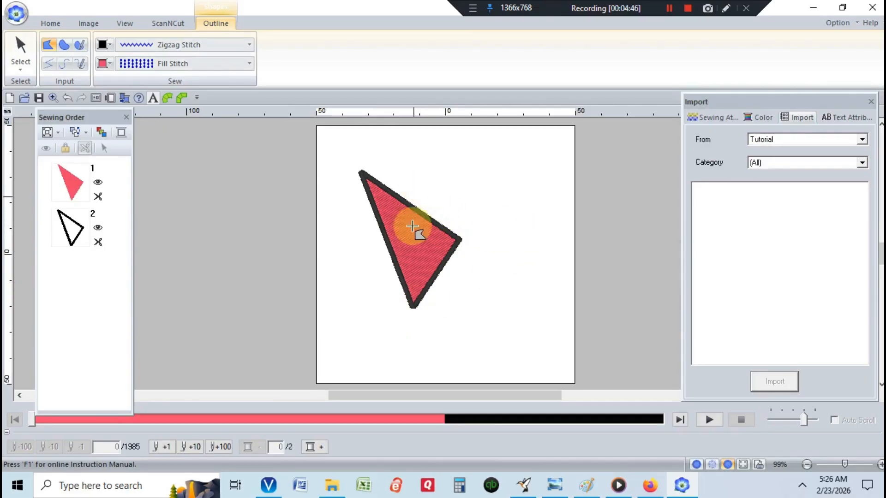
click(24, 63)
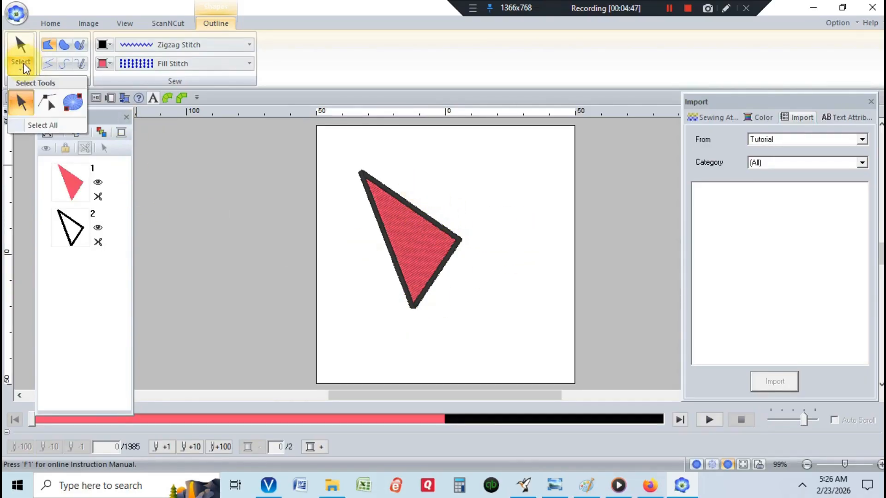
click(40, 124)
key(Delete)
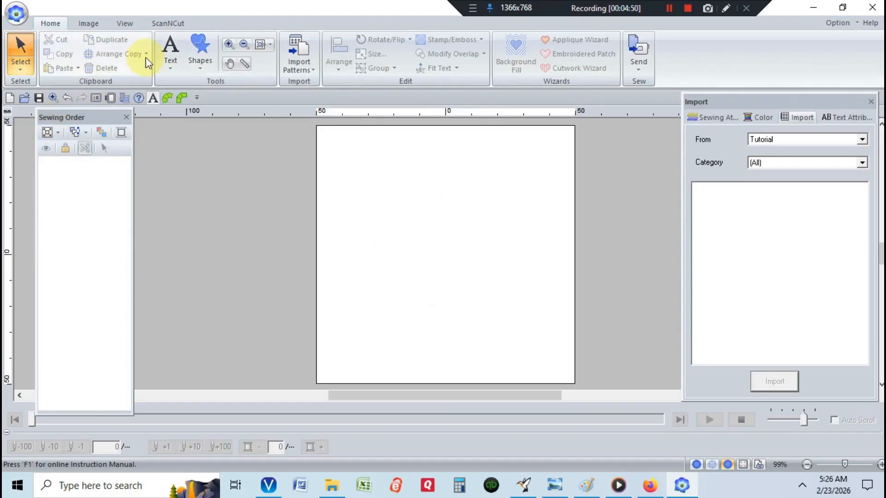
Draw a closed curved outline through six points as a filled rounded shape in the upper half of the page
click(199, 53)
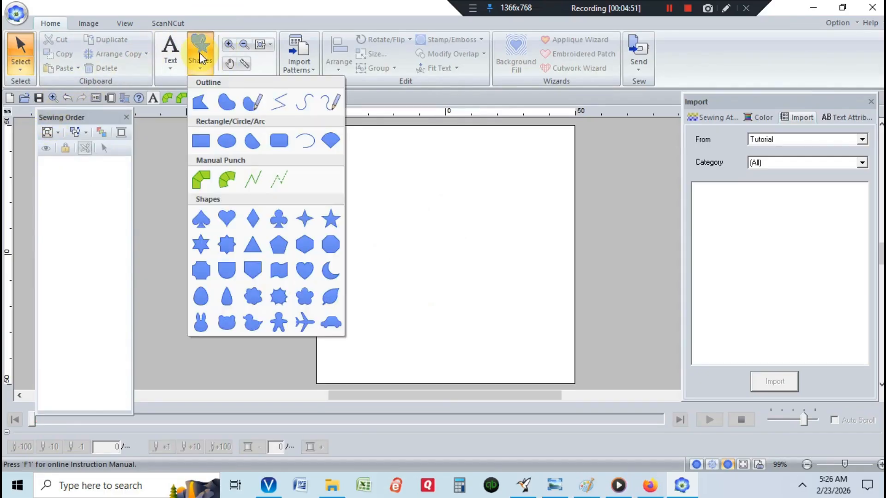
click(224, 101)
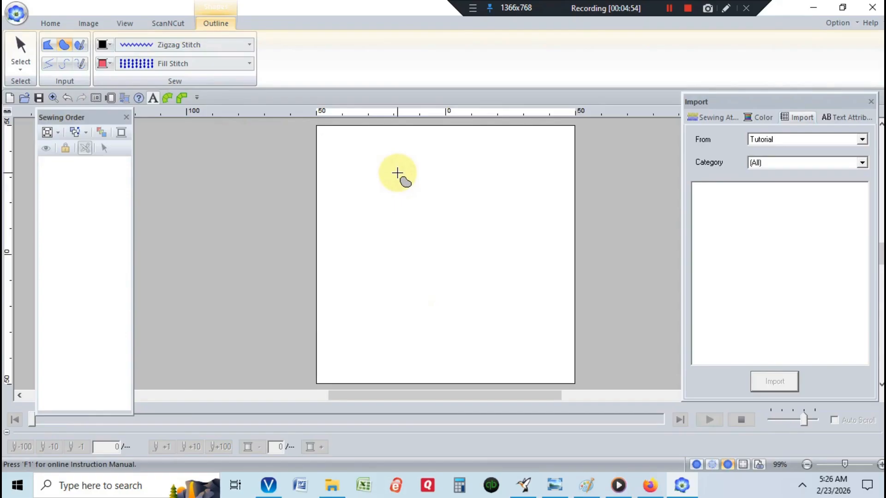
click(397, 173)
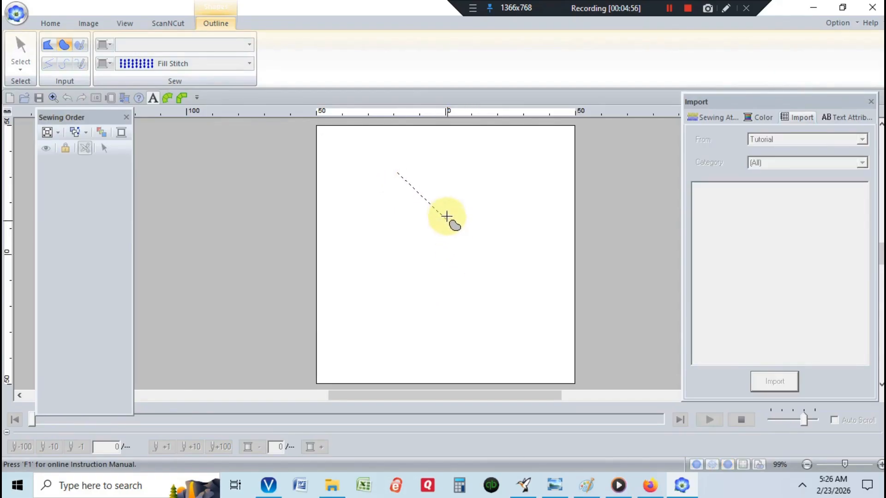
click(430, 174)
click(480, 200)
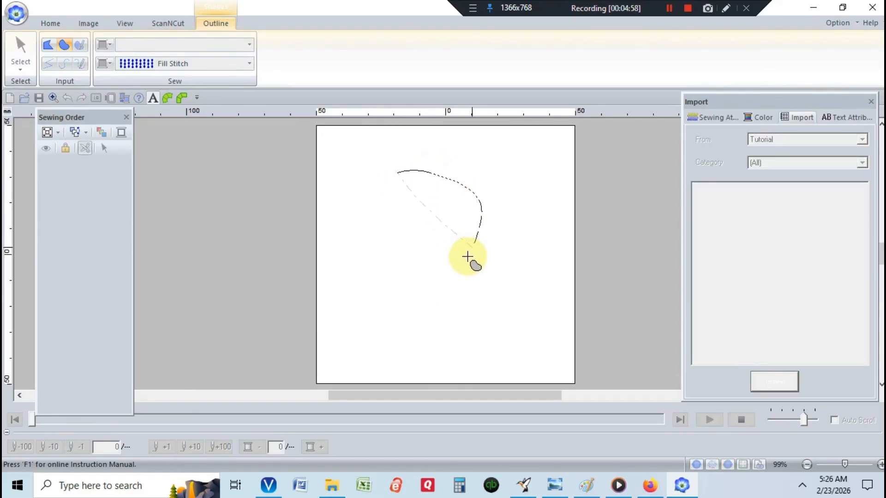
click(466, 256)
click(394, 266)
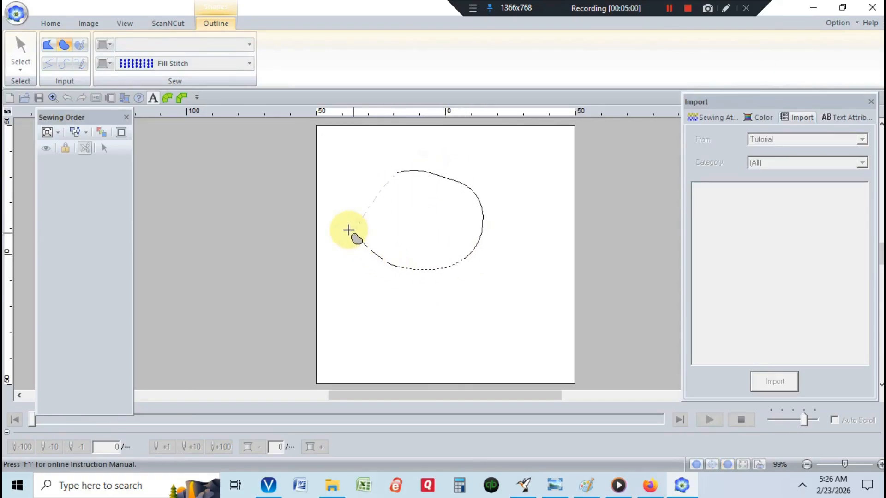
click(348, 229)
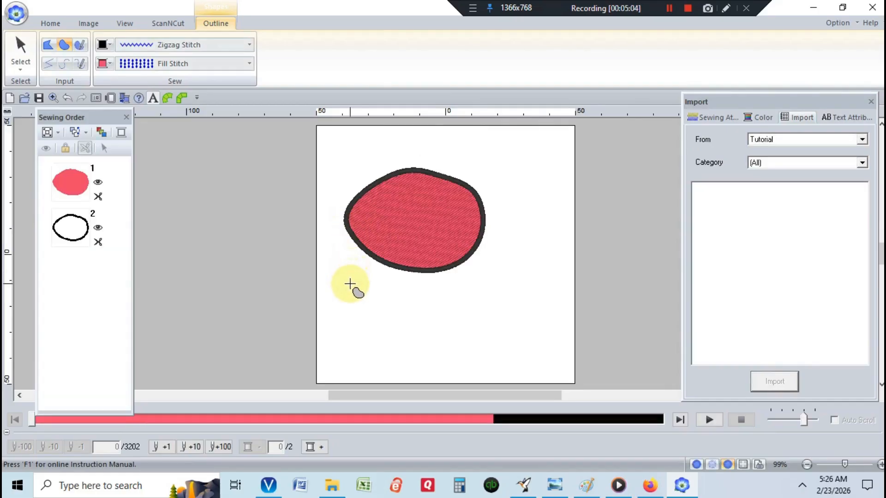
Select everything on the page and delete the filled curved shape
click(20, 55)
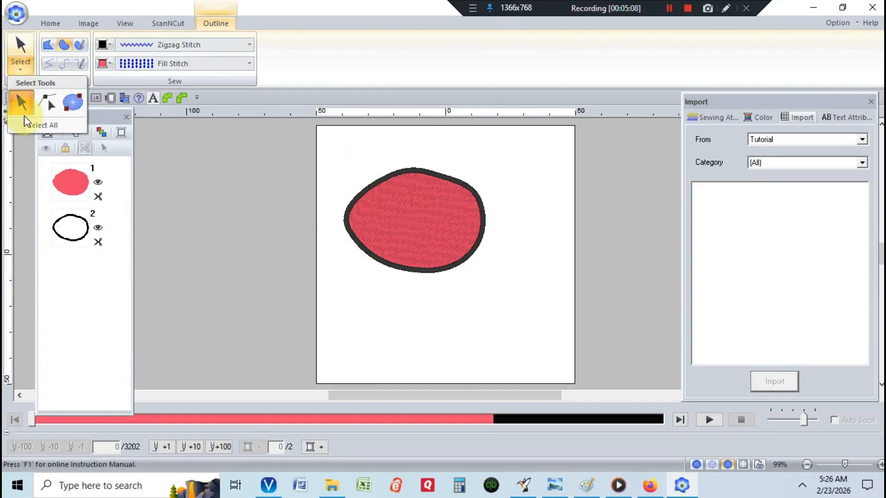
key(ctrl+a)
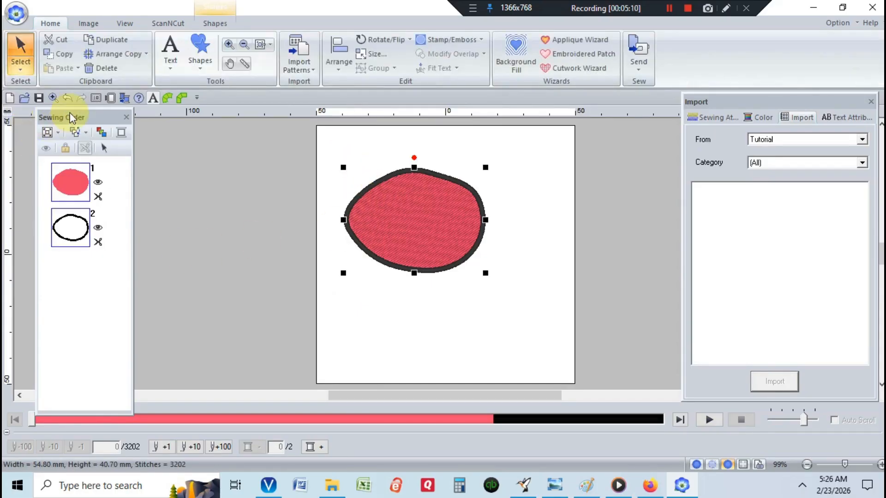
click(100, 69)
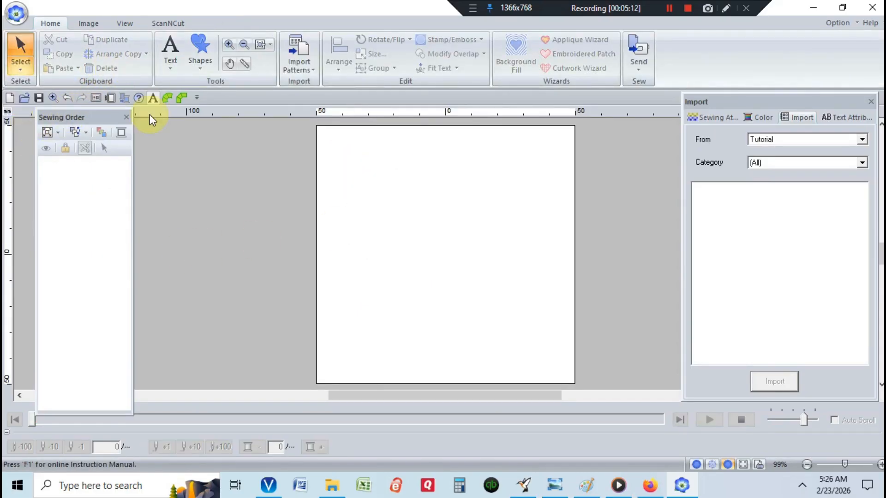
Draw an open straight-line outline in Running Stitch through eleven points, forming a rough polygon whose end turns inward, in the page's upper half
click(200, 50)
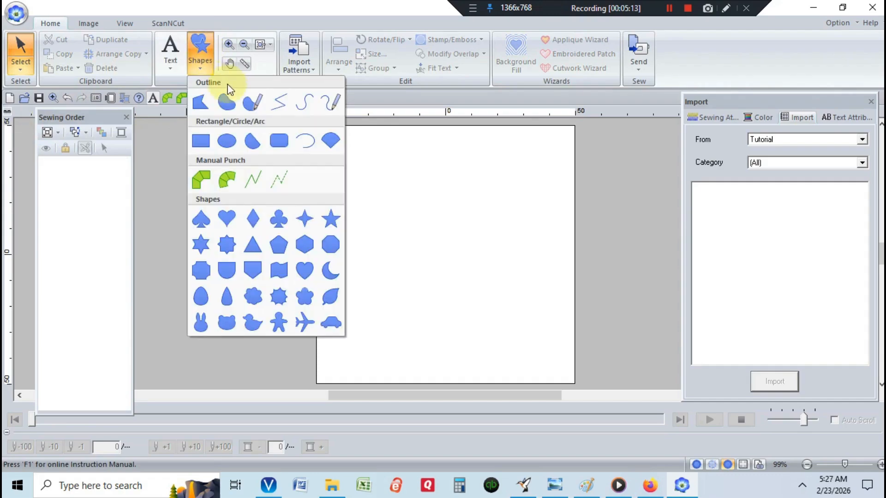
click(278, 98)
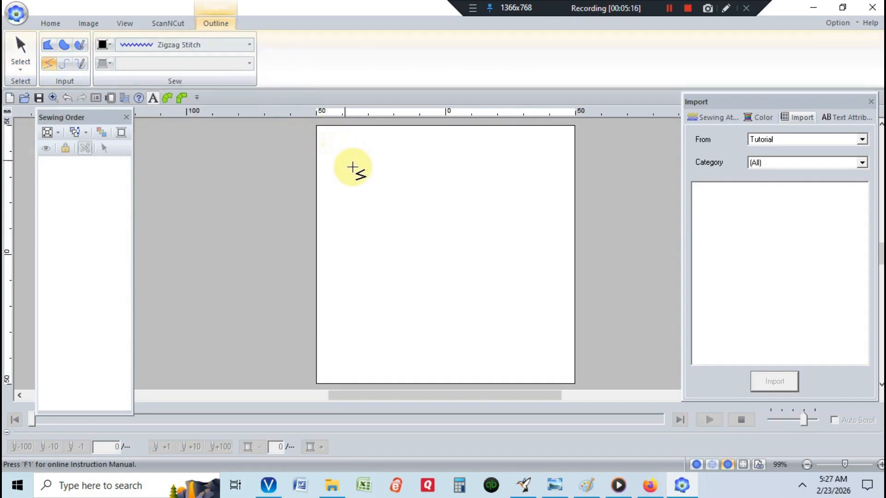
click(250, 45)
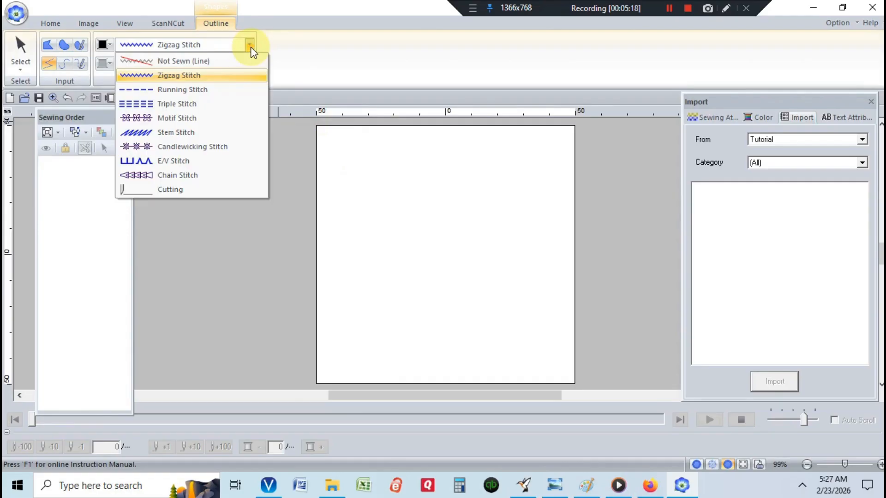
click(235, 89)
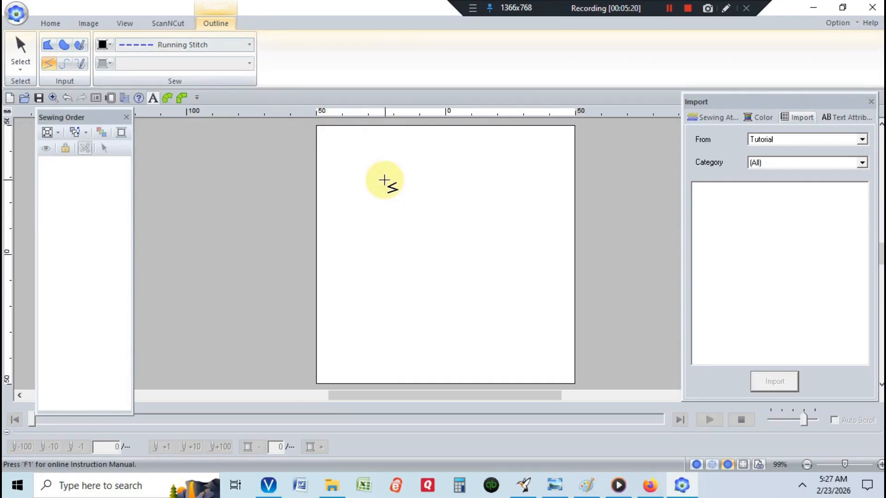
click(386, 180)
click(428, 167)
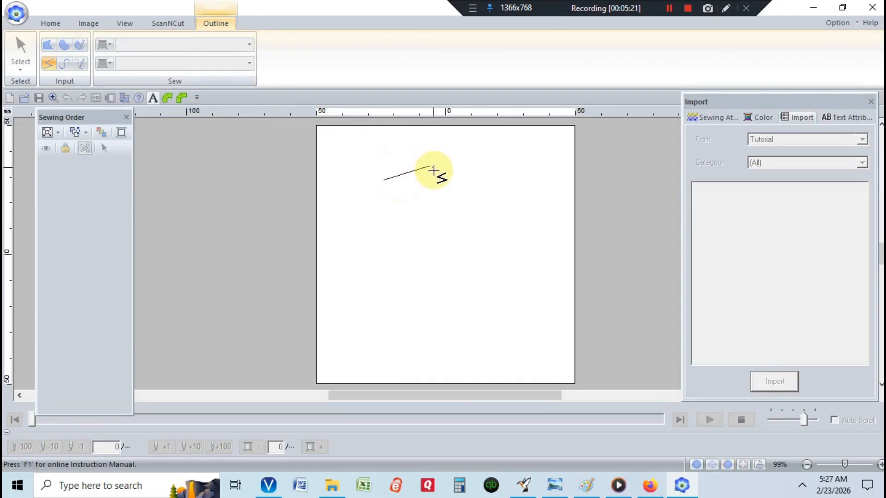
click(456, 185)
click(468, 225)
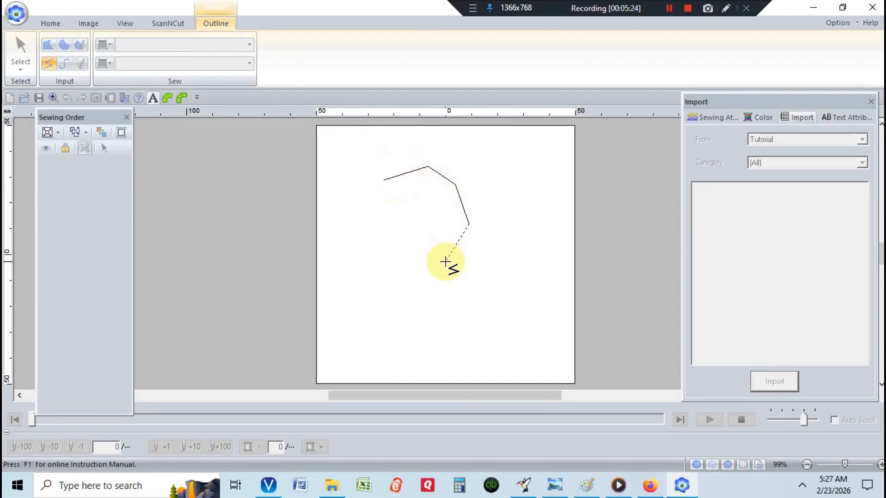
click(445, 261)
click(402, 273)
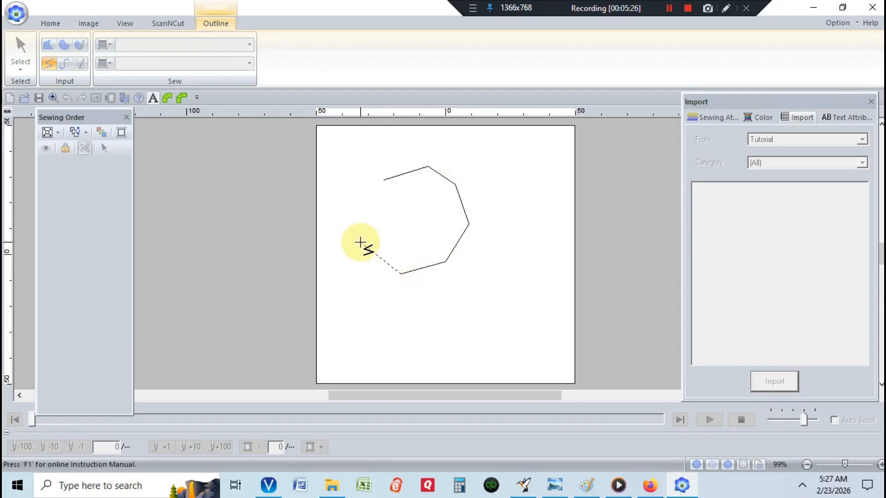
click(361, 241)
click(366, 188)
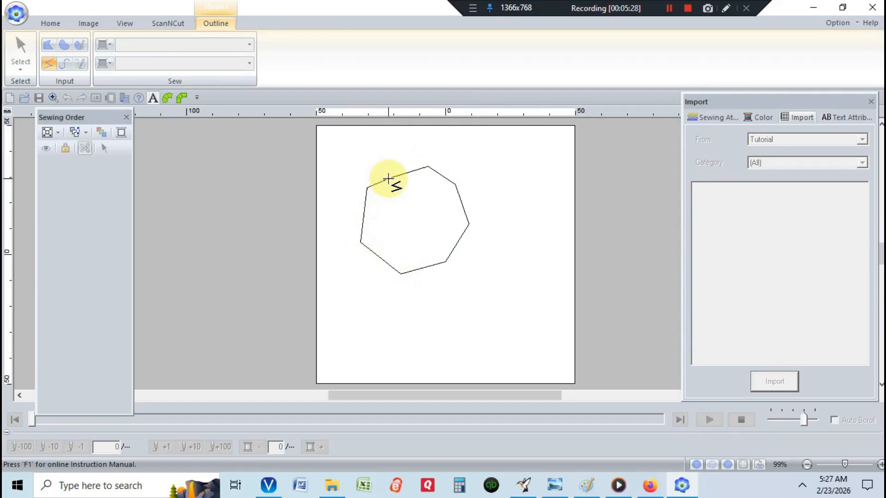
click(387, 178)
click(405, 206)
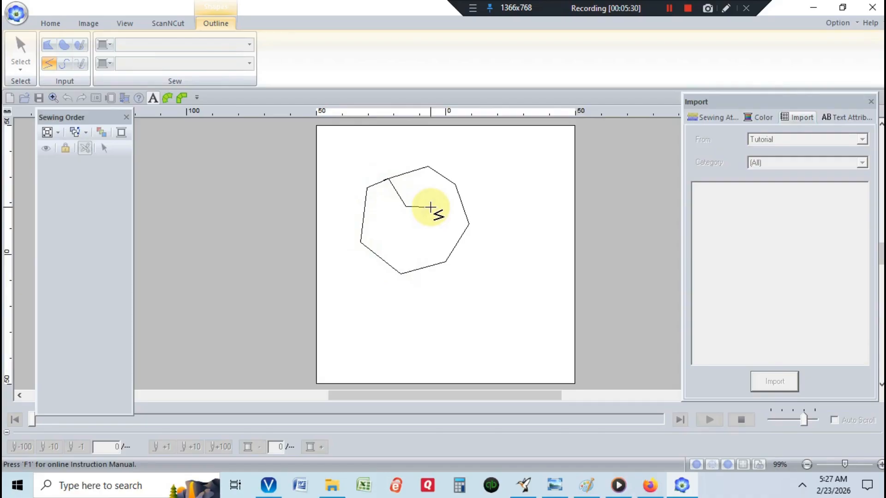
double_click(430, 207)
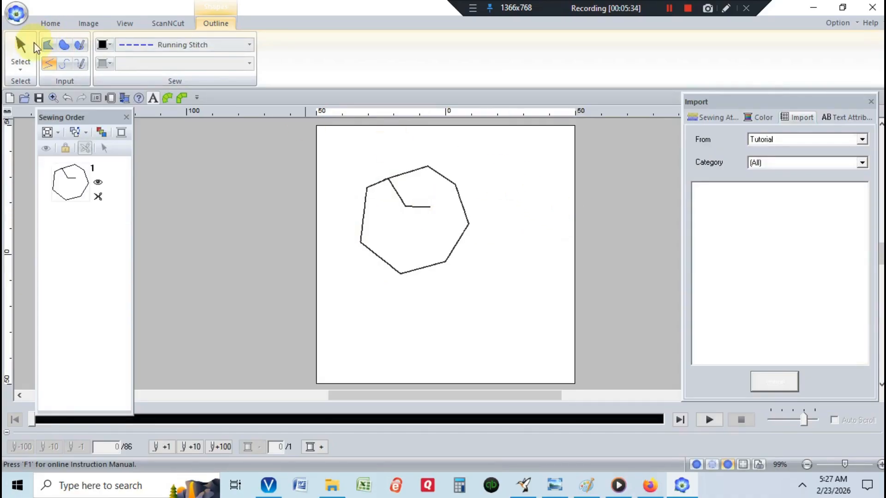
Select everything on the page and delete the open straight-line outline
click(27, 70)
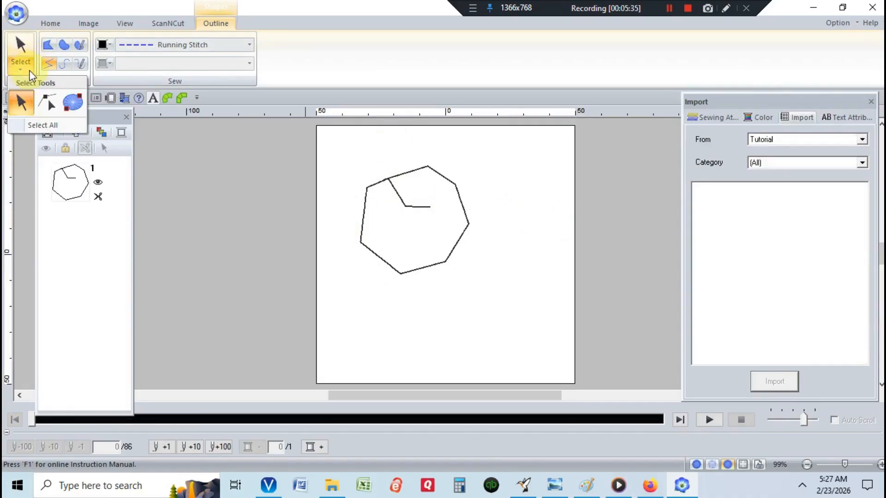
click(53, 133)
click(93, 69)
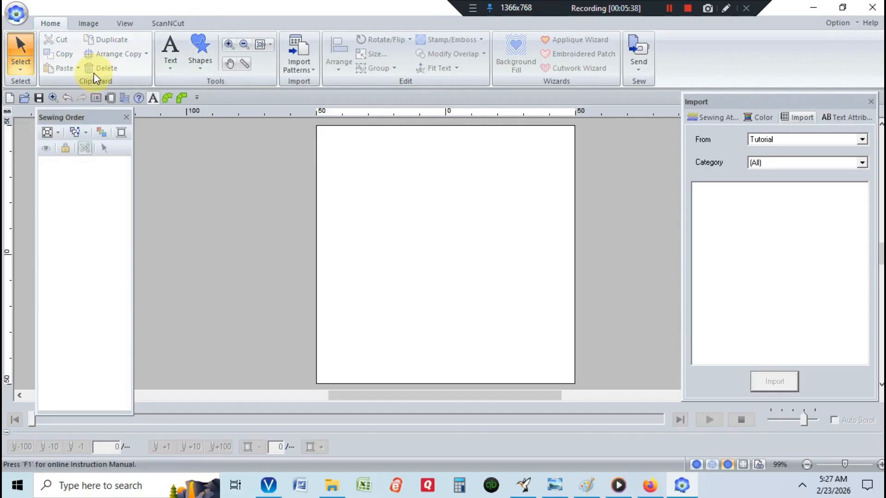
Draw an open curved outline in Running Stitch through eight points, forming a loose loop in the page's upper left
click(200, 53)
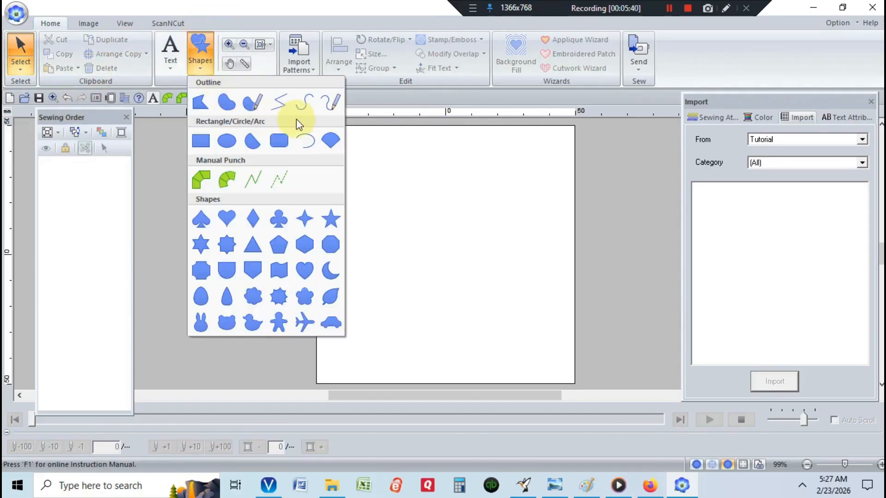
click(301, 103)
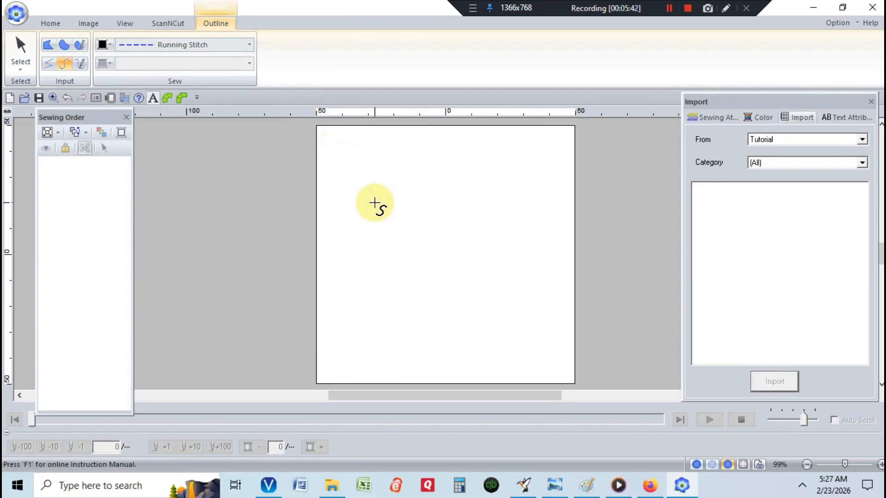
click(374, 203)
click(383, 160)
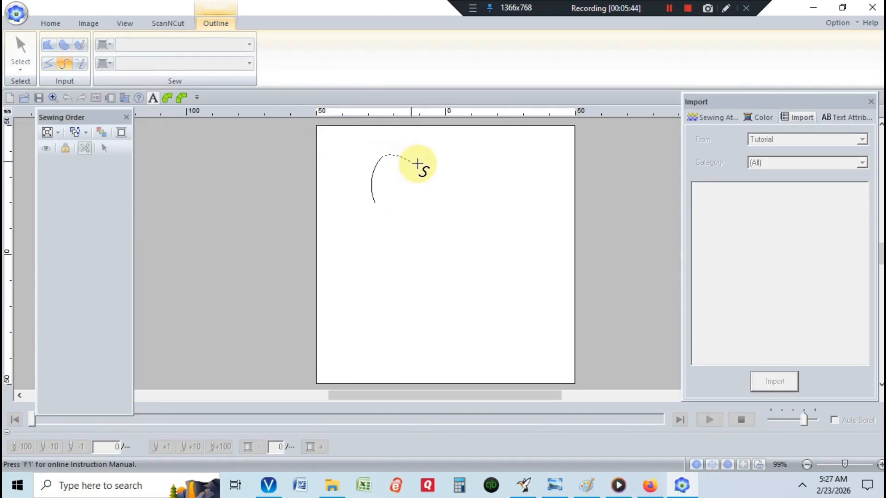
click(439, 188)
click(447, 235)
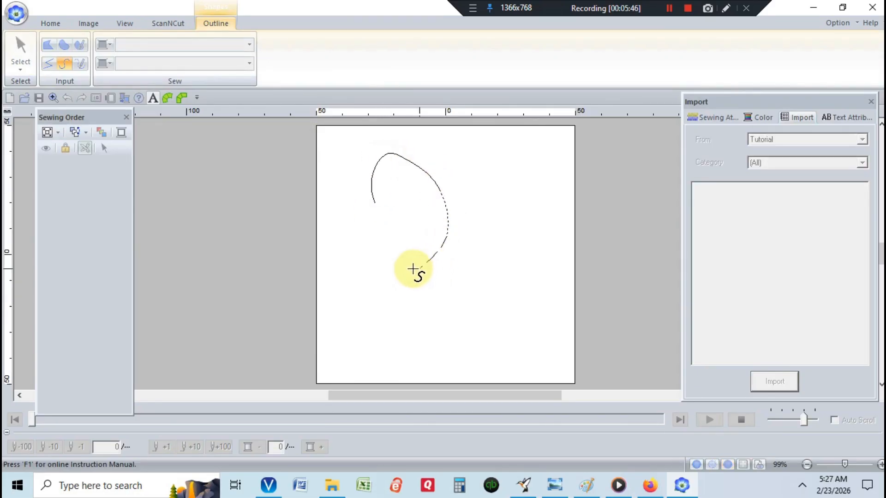
click(407, 271)
click(359, 271)
click(334, 221)
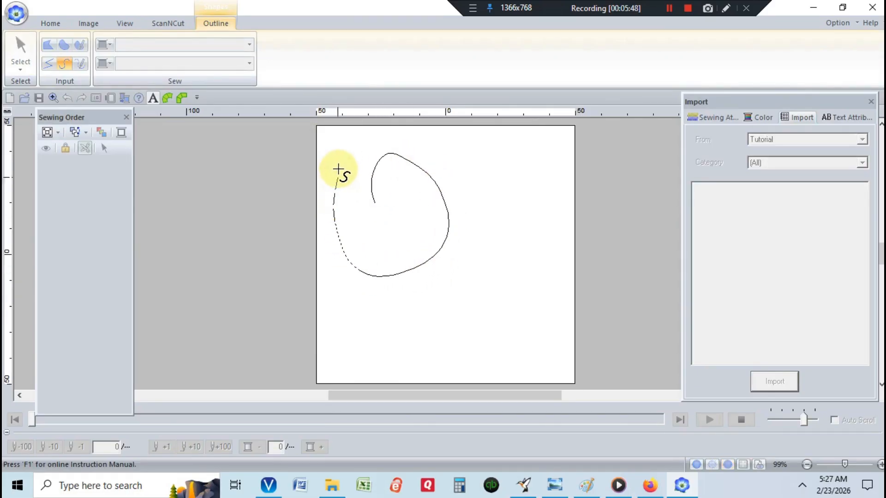
double_click(339, 167)
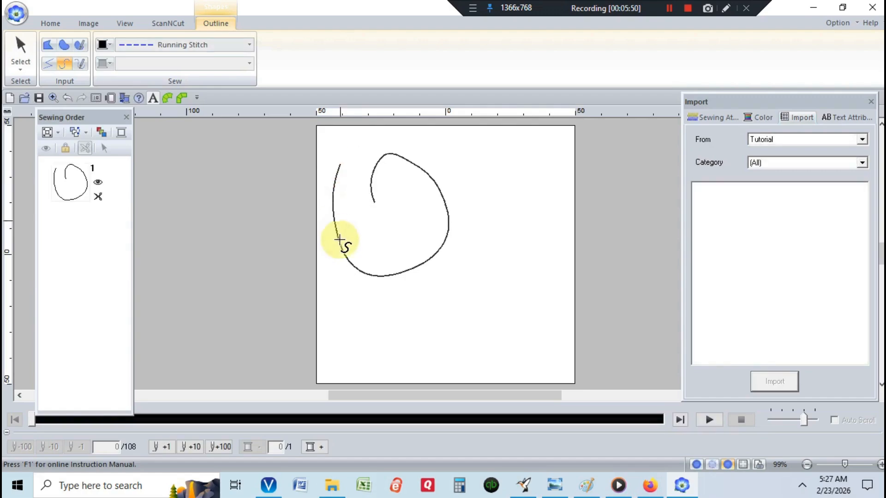
click(57, 21)
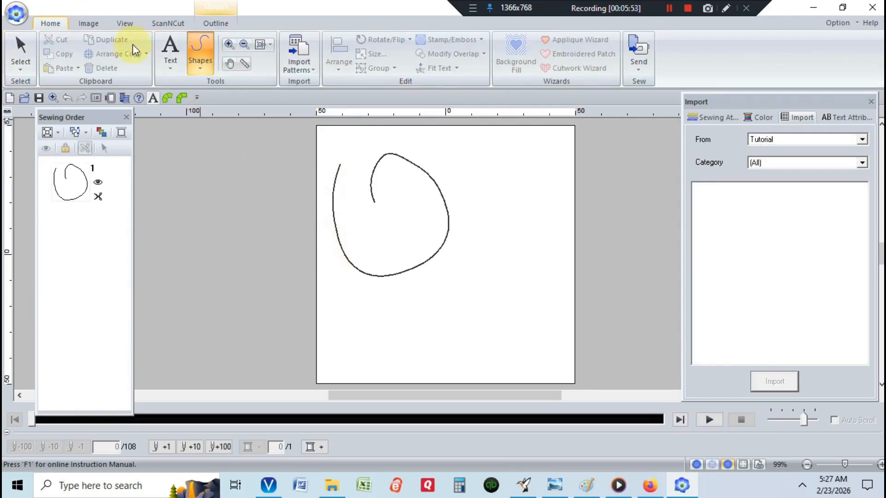
click(203, 52)
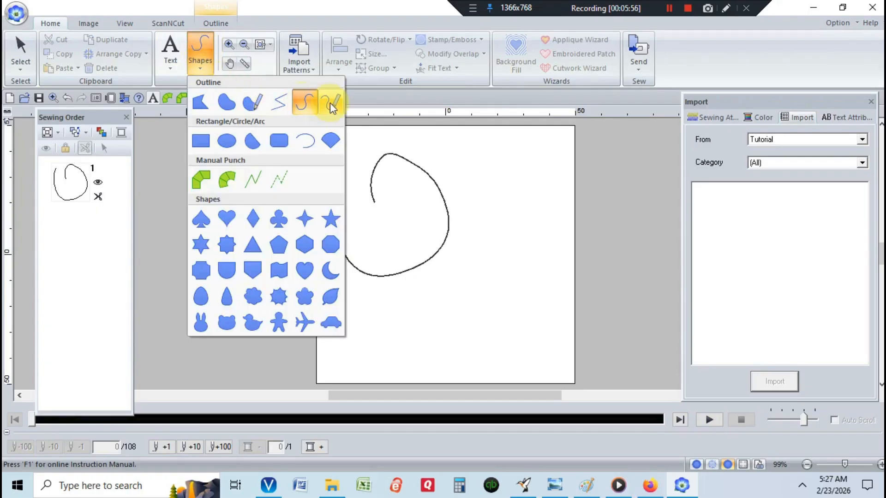
click(331, 102)
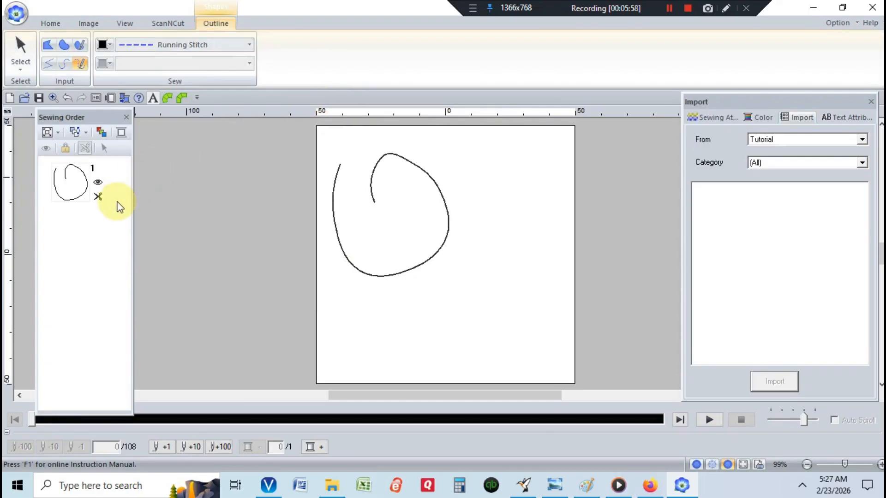
Select everything on the page and delete the open curved outline
click(26, 62)
click(37, 123)
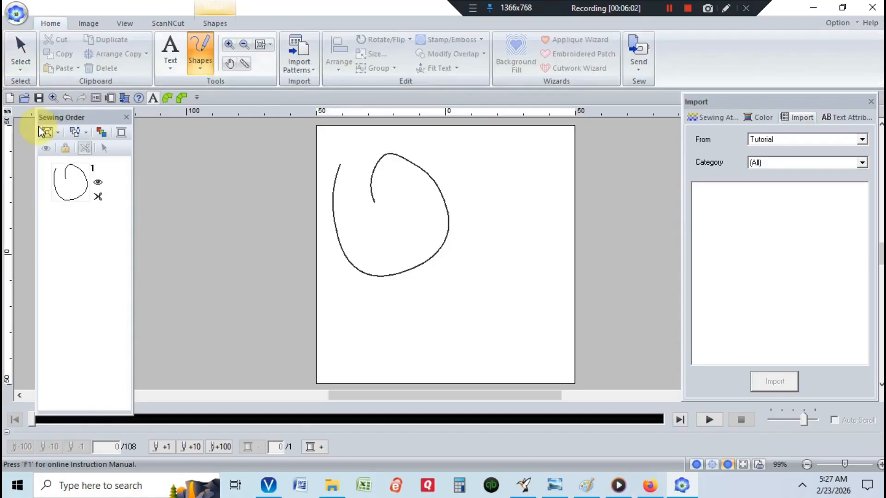
click(39, 129)
key(Delete)
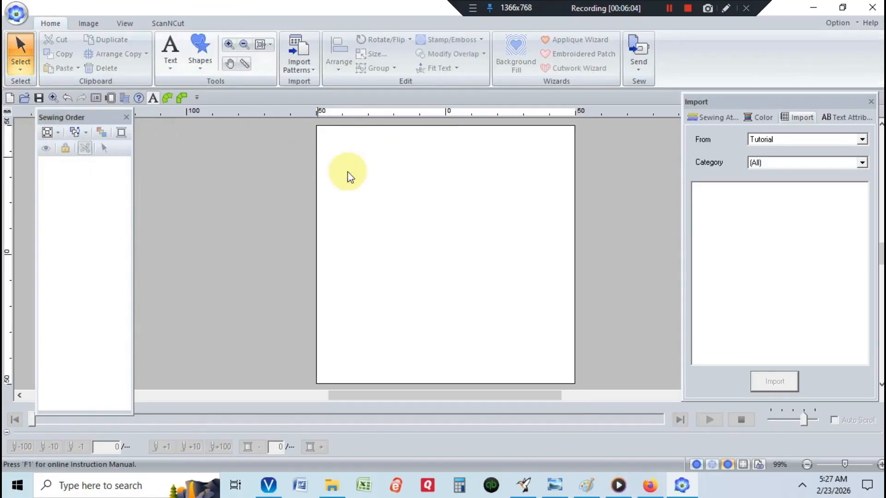
Draw a letter y as an open freehand outline in Running Stitch near the page's middle, and delete it
click(198, 62)
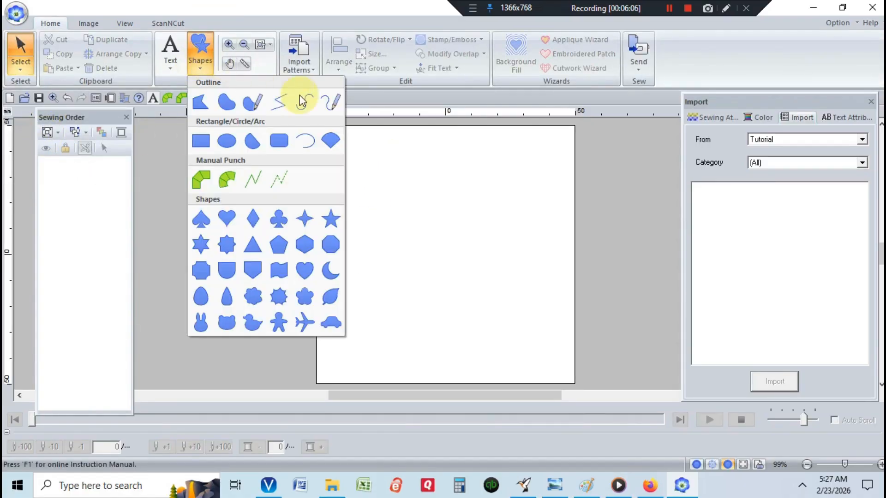
click(334, 104)
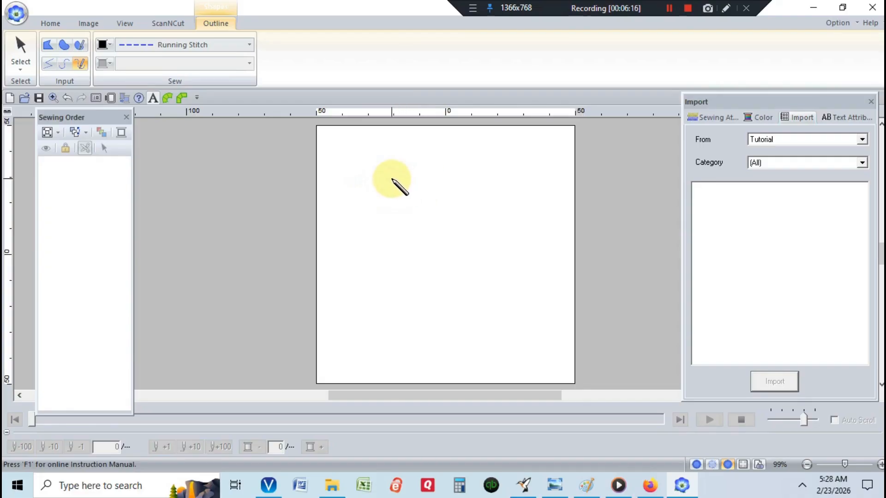
mouse_move(391, 178)
mouse_down()
mouse_move(400, 212)
mouse_move(419, 215)
mouse_move(434, 209)
mouse_move(444, 175)
mouse_move(454, 244)
mouse_move(450, 271)
mouse_move(429, 278)
mouse_move(413, 264)
mouse_move(412, 243)
mouse_move(492, 194)
mouse_up()
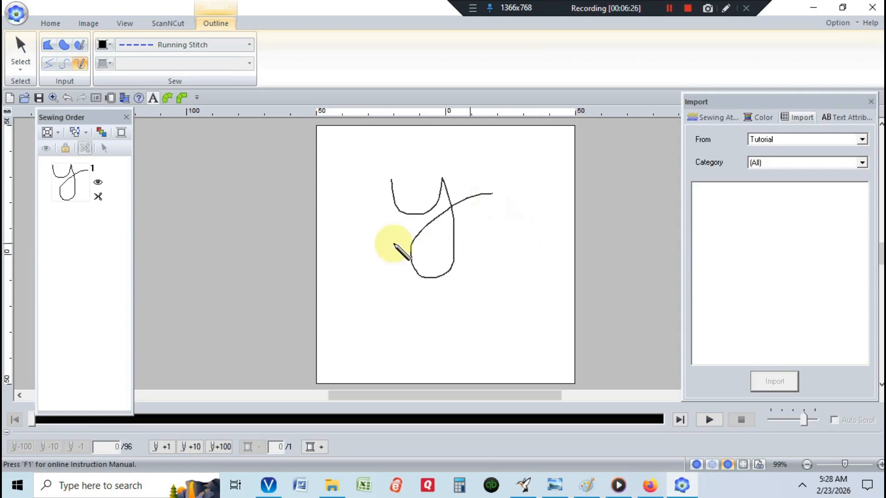
click(18, 64)
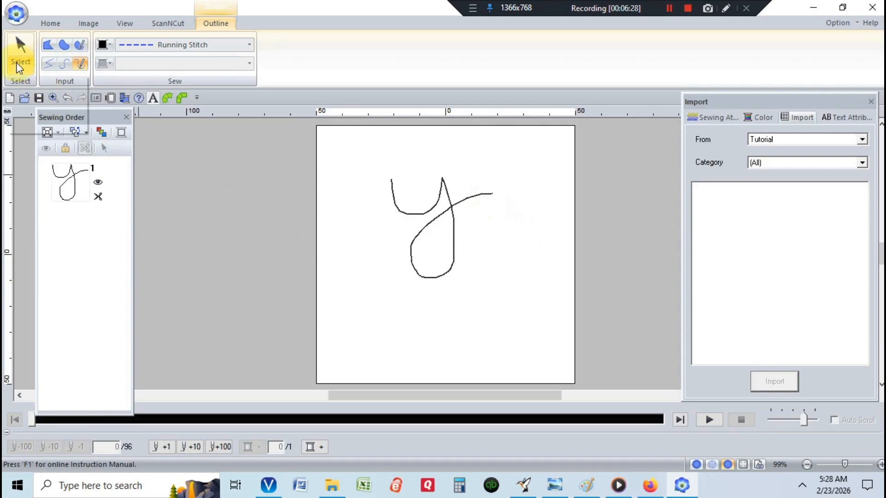
click(33, 129)
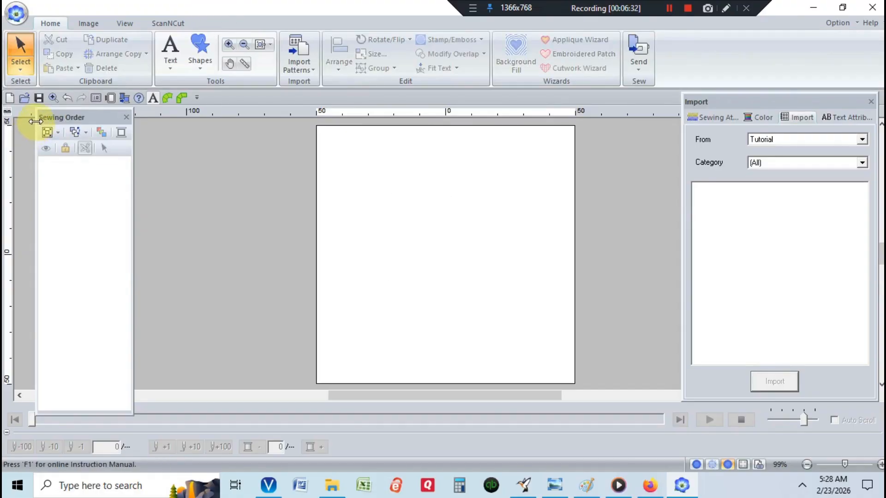
right_click(439, 266)
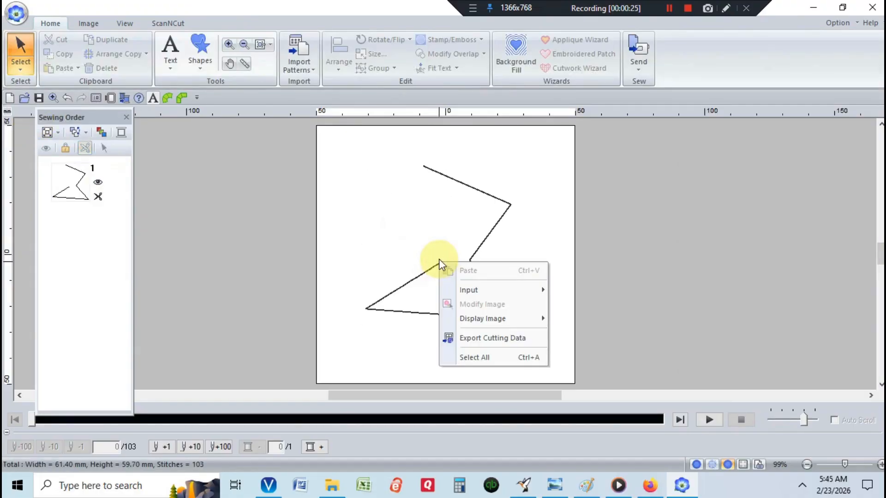
click(439, 259)
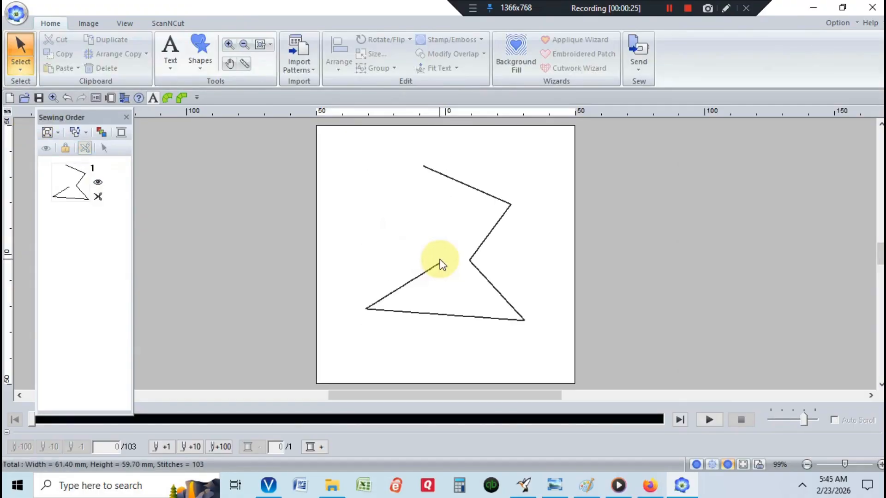
right_click(442, 264)
click(439, 270)
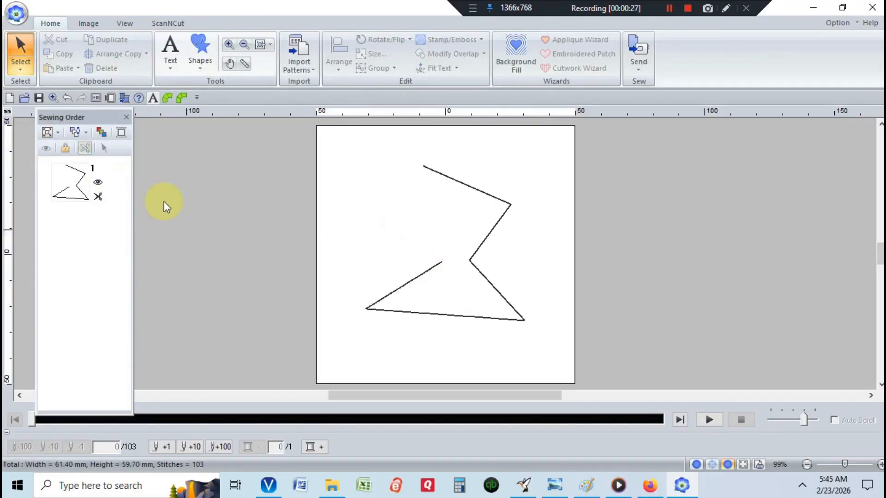
Select the open straight-line outline from the sewing order and close it into a filled shape
click(64, 198)
right_click(70, 188)
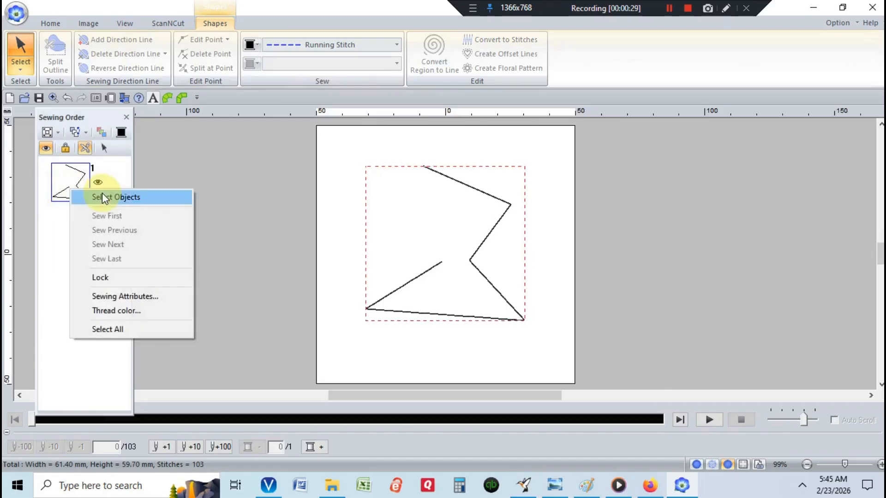
click(102, 193)
click(440, 263)
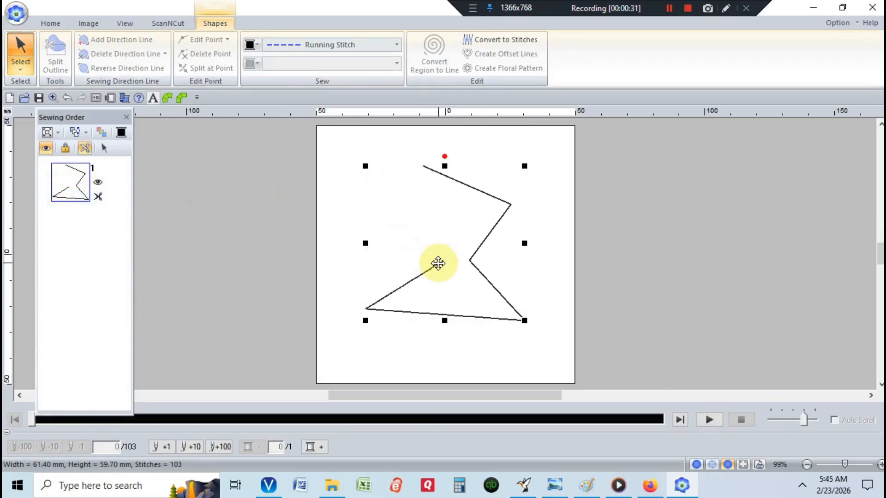
right_click(438, 263)
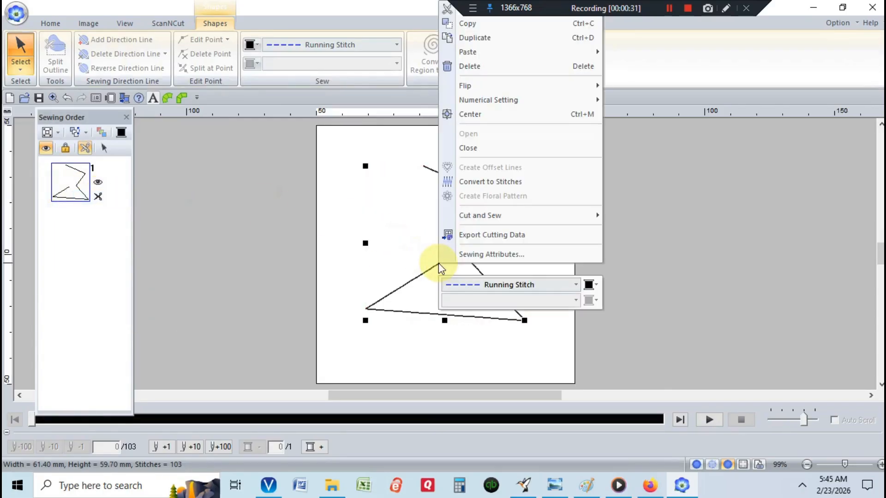
click(468, 148)
click(464, 148)
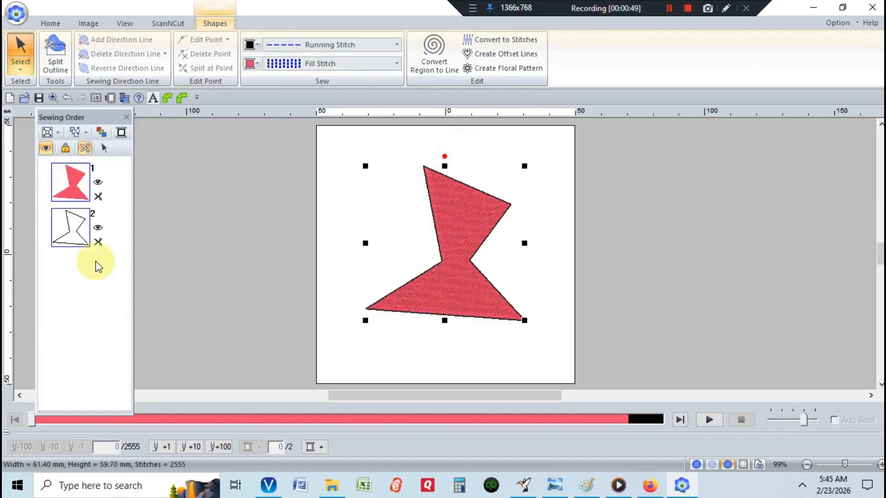
In point editing, split the closed shape at its left inner waist point and at its right inner waist point
click(21, 73)
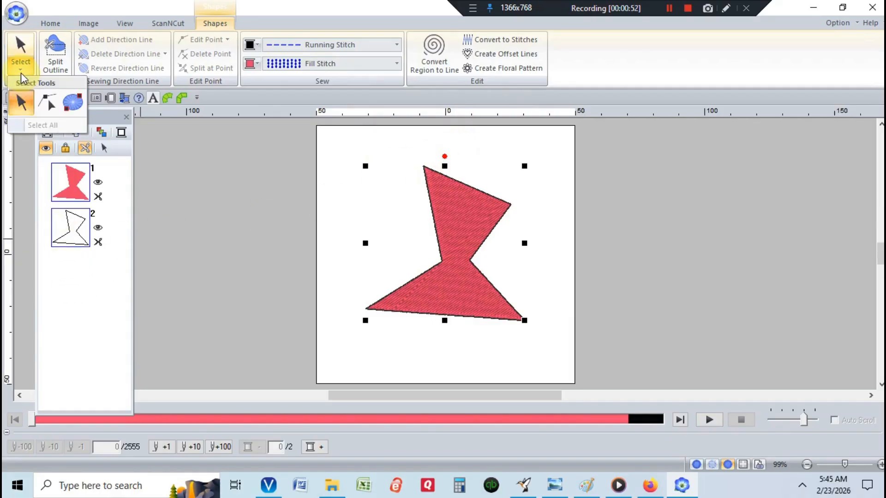
click(53, 106)
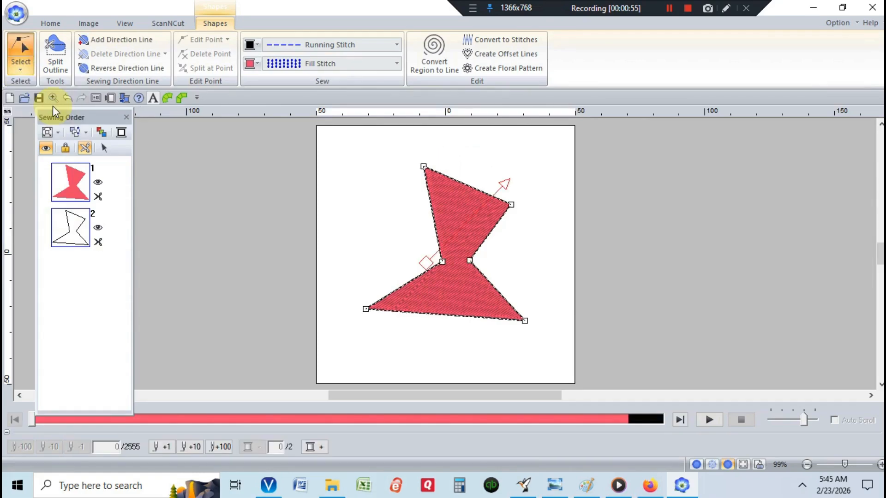
click(447, 263)
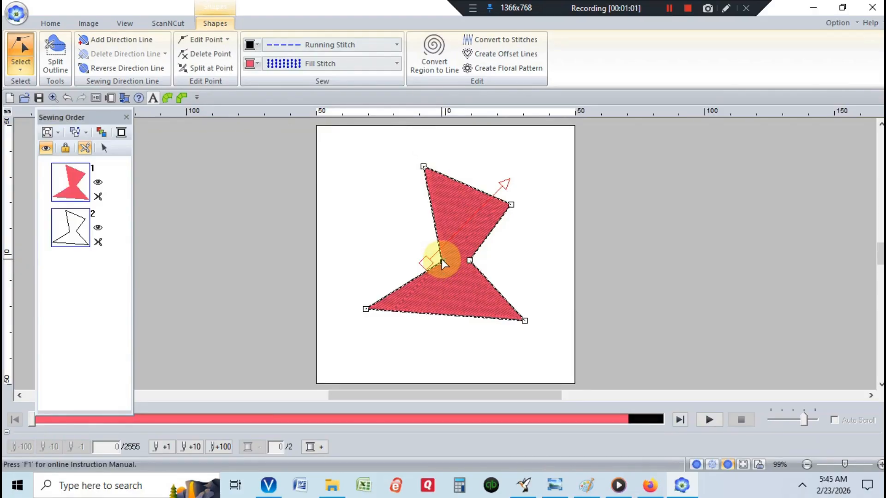
right_click(442, 260)
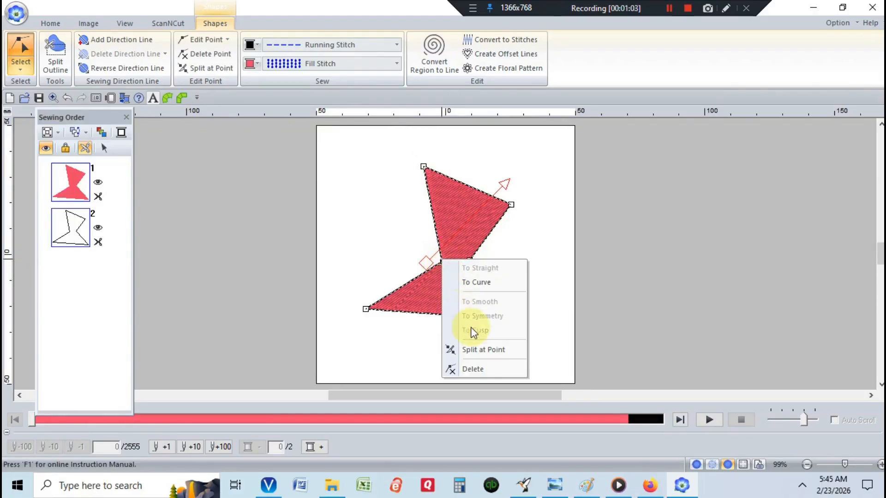
click(480, 350)
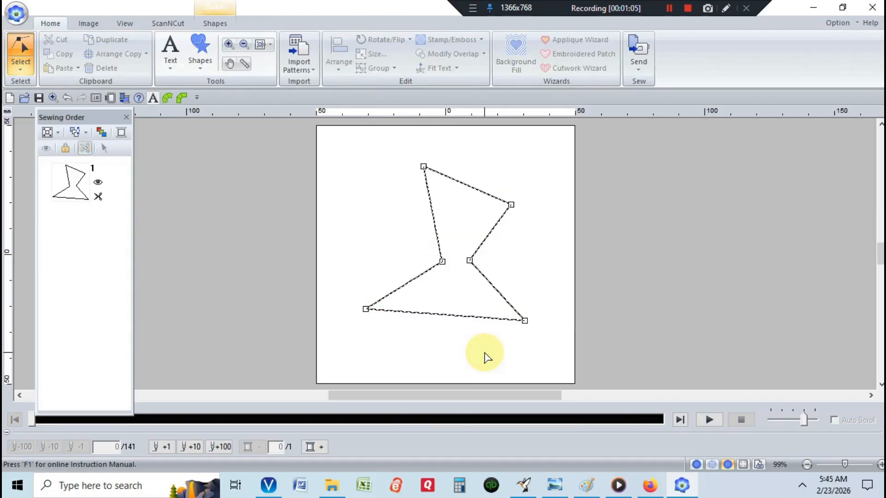
click(469, 261)
right_click(470, 261)
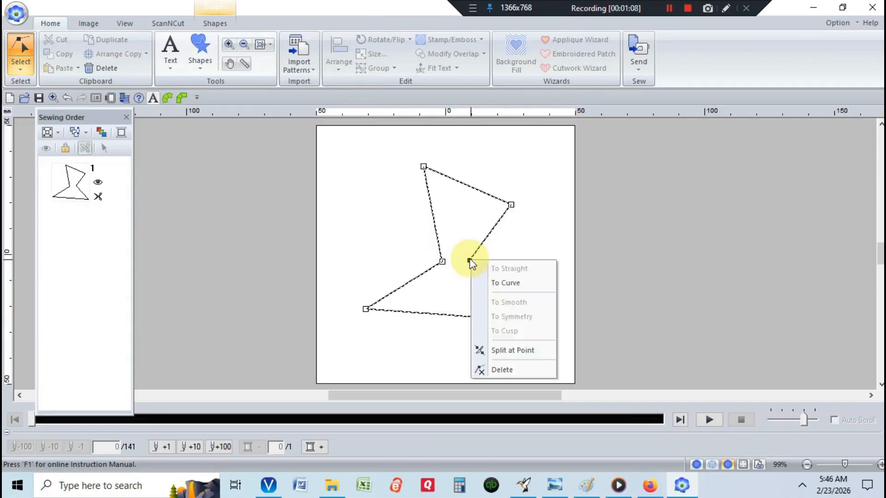
click(514, 350)
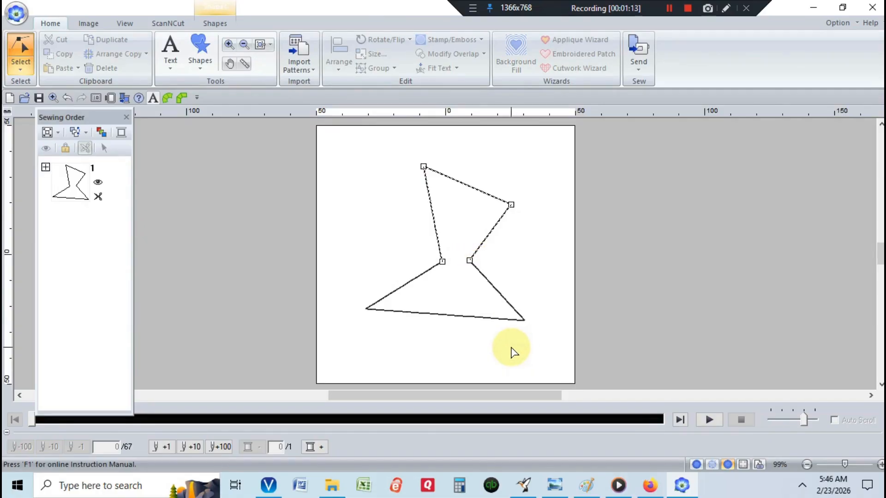
Expand the split outline in the sewing order, select its lower piece and nudge it down to leave a gap below the upper piece
click(46, 167)
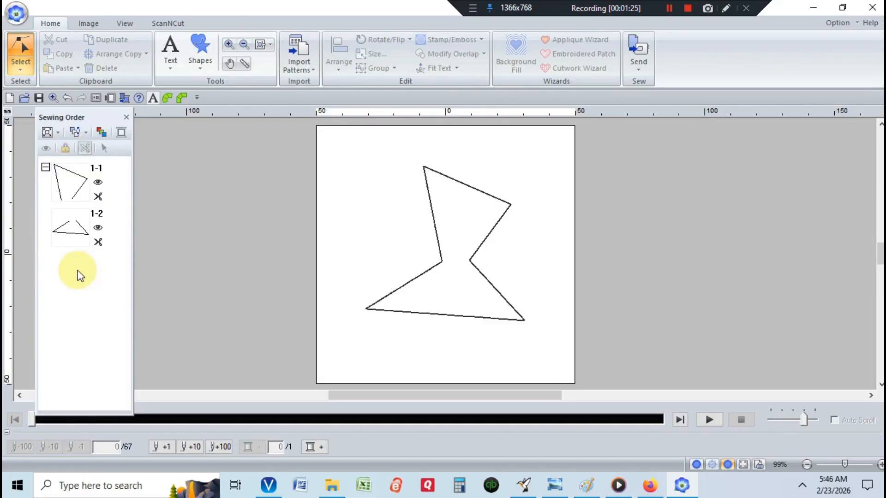
click(74, 228)
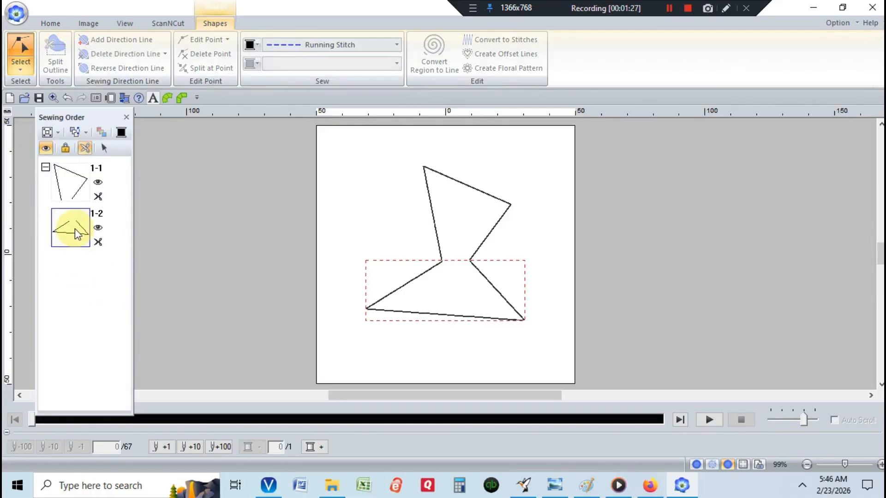
right_click(75, 229)
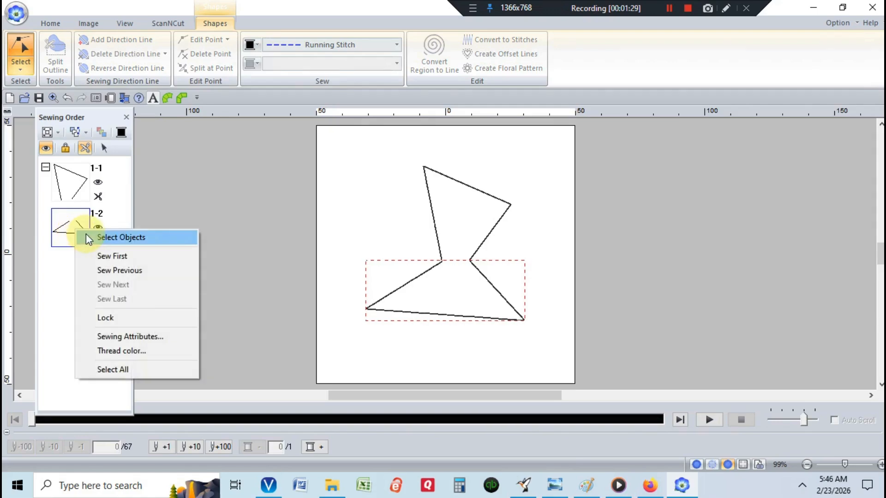
click(87, 235)
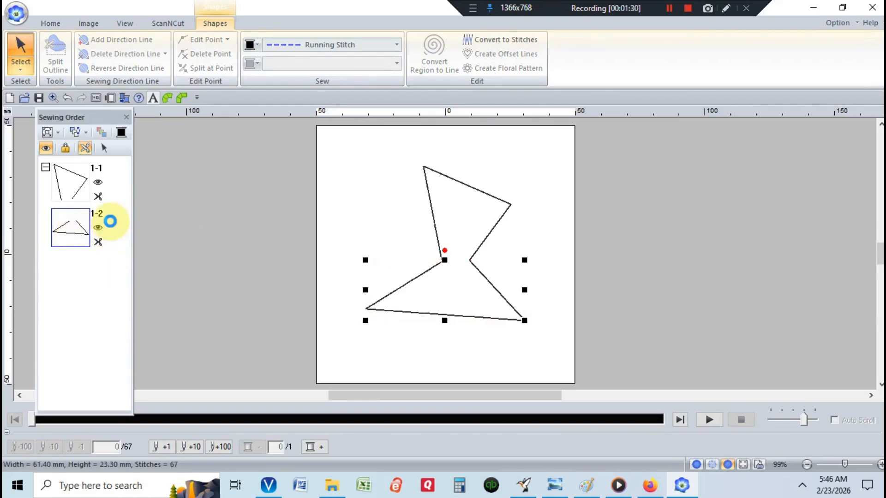
key(Down)
key(Down)
key(Down)
key(Down)
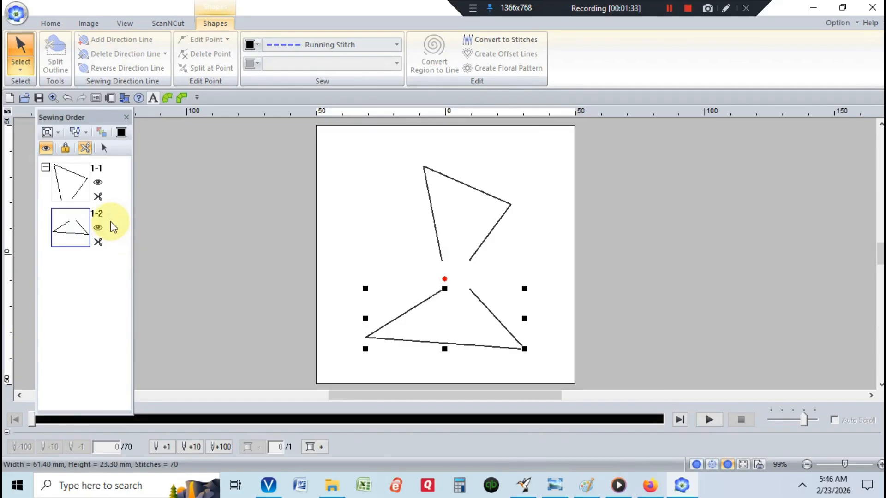
click(382, 231)
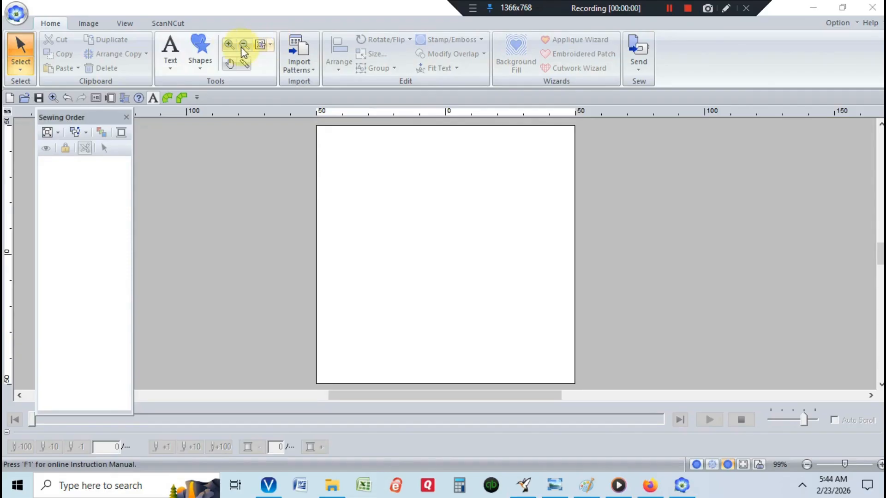
Draw an open straight-line outline in Running Stitch through six points, about 61 mm wide and 60 mm high, around the page's middle
click(205, 47)
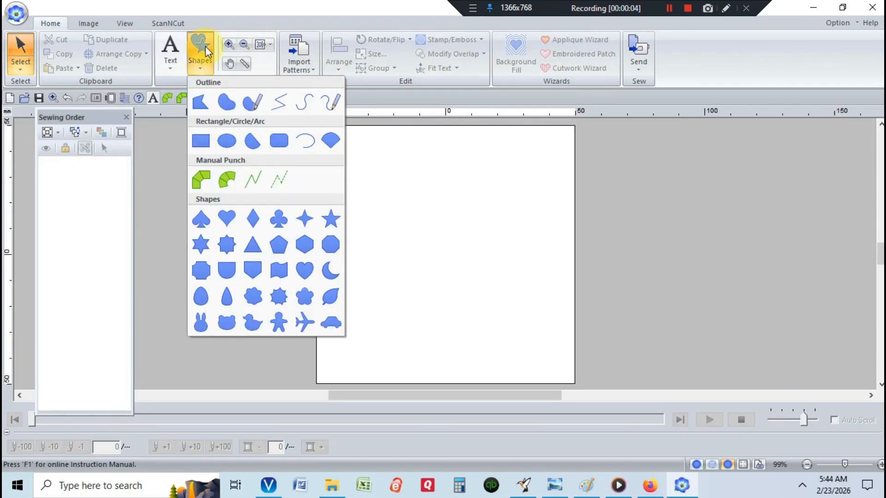
click(285, 101)
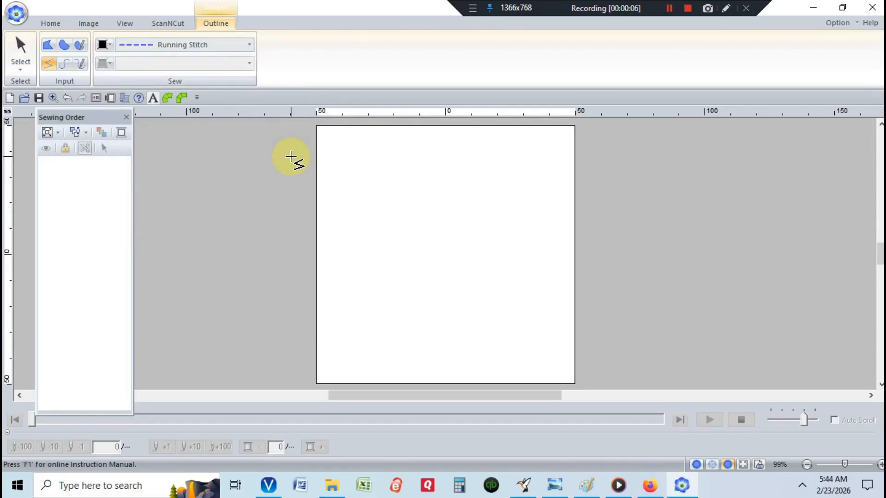
click(423, 167)
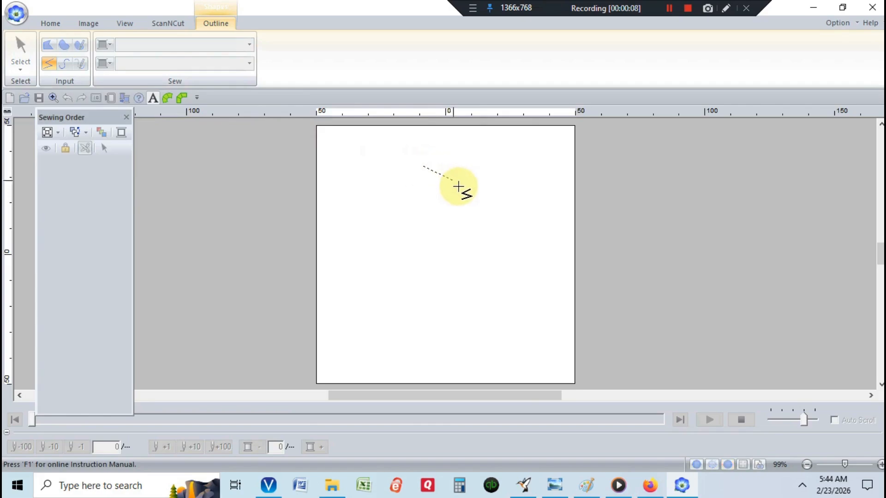
click(511, 205)
click(470, 260)
click(525, 320)
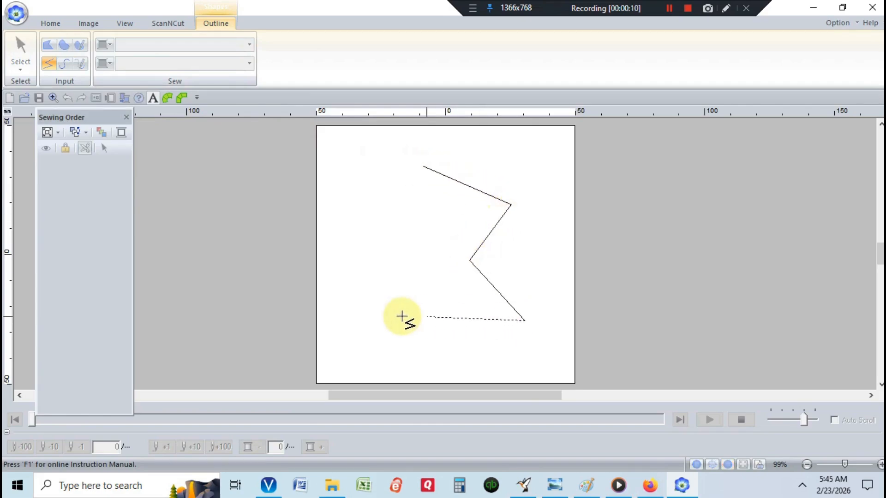
click(366, 309)
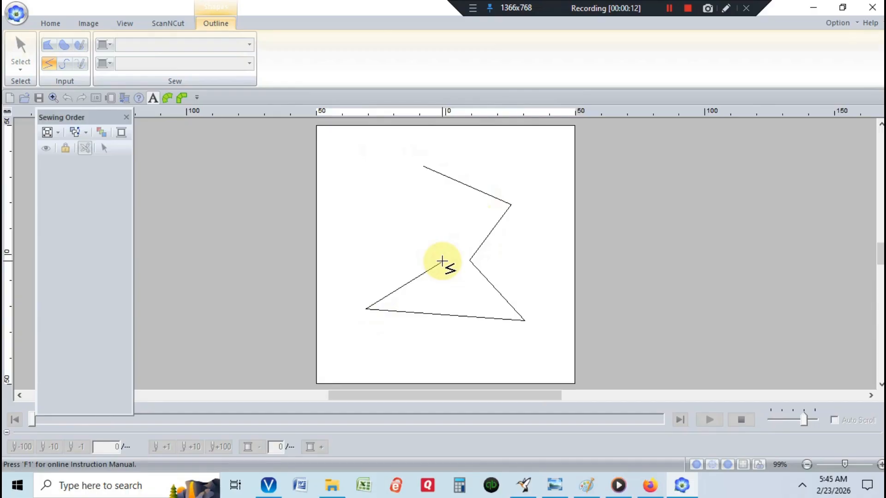
double_click(441, 261)
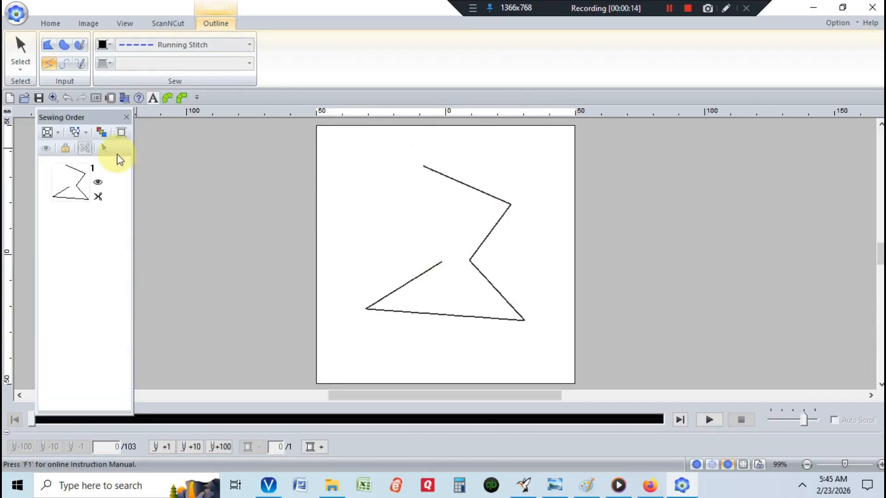
Select the new six-point outline from the sewing order and close it
click(80, 184)
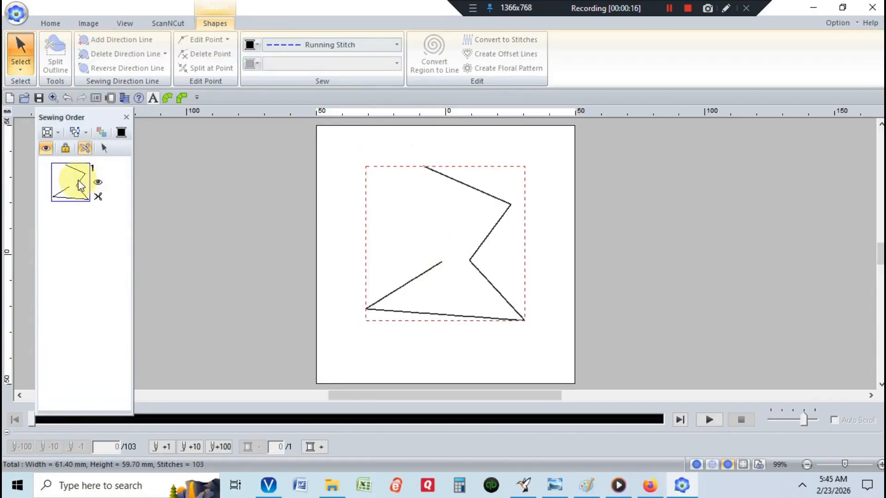
right_click(79, 180)
click(102, 189)
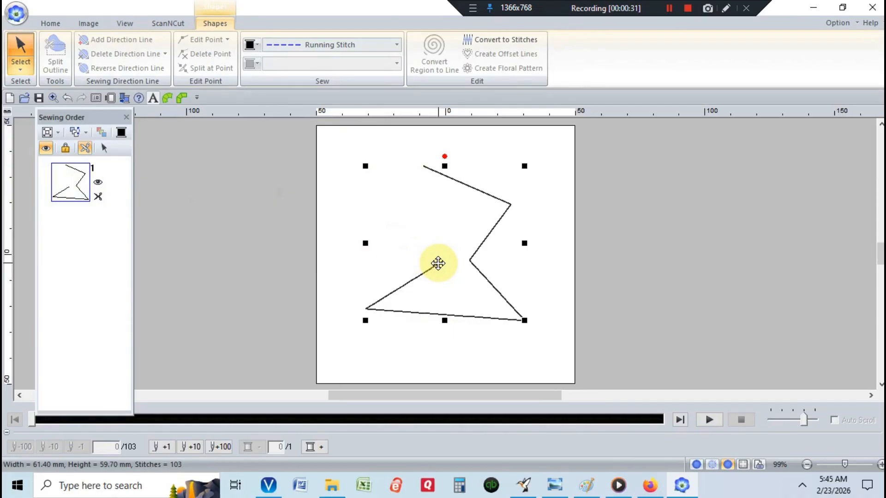
right_click(438, 263)
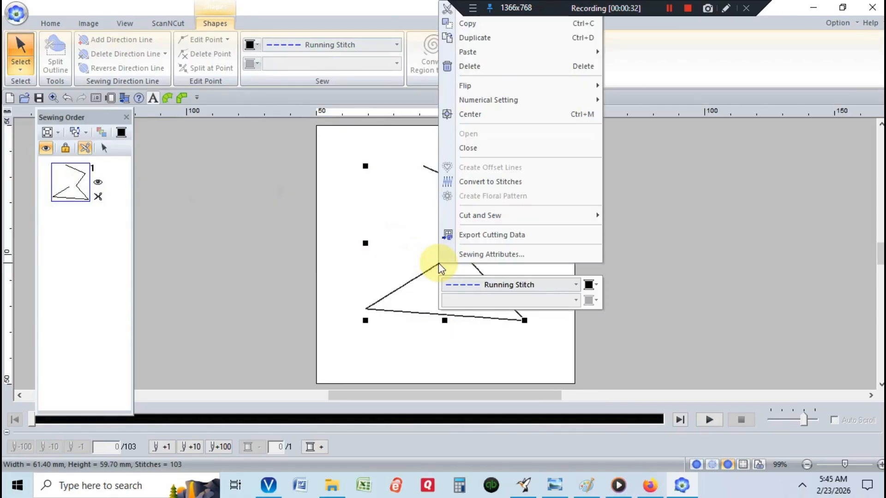
click(467, 148)
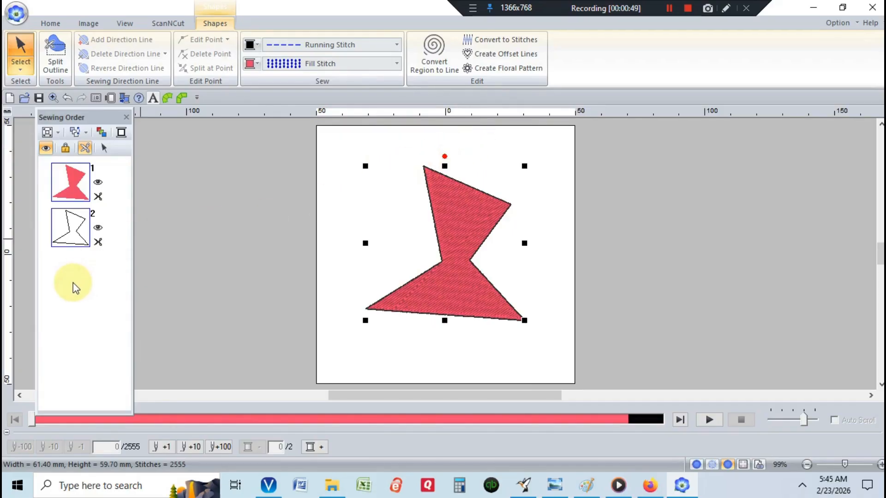
Switch to point selection and split the filled shape at both inner waist points, the left one first
click(21, 70)
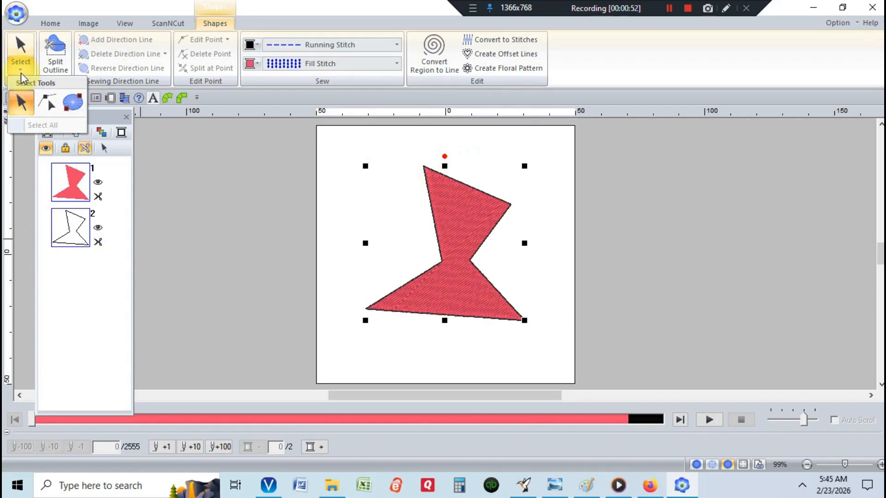
click(52, 106)
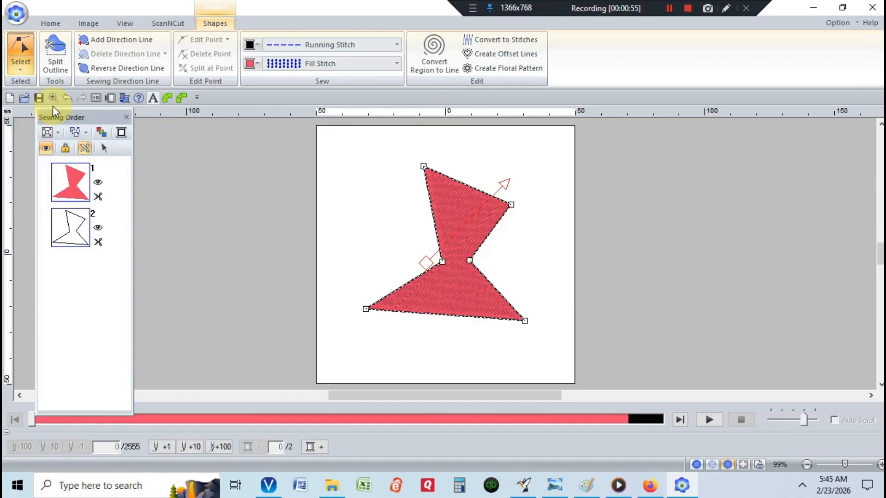
click(441, 261)
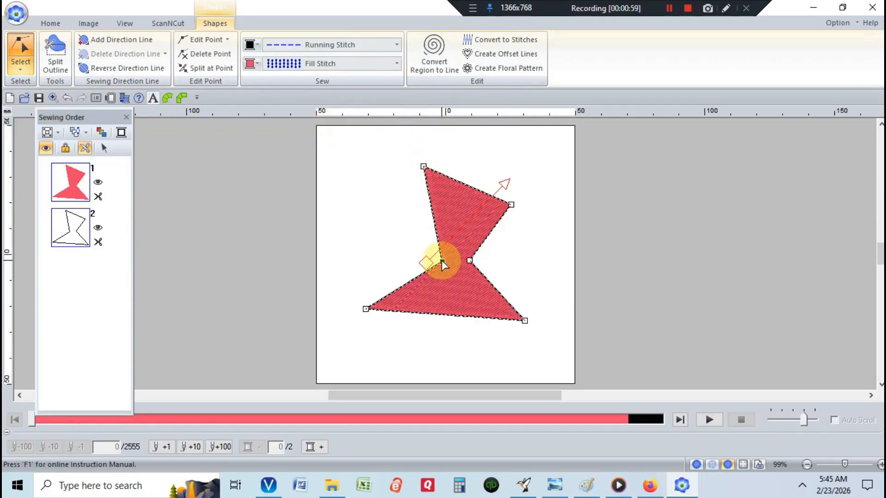
right_click(442, 259)
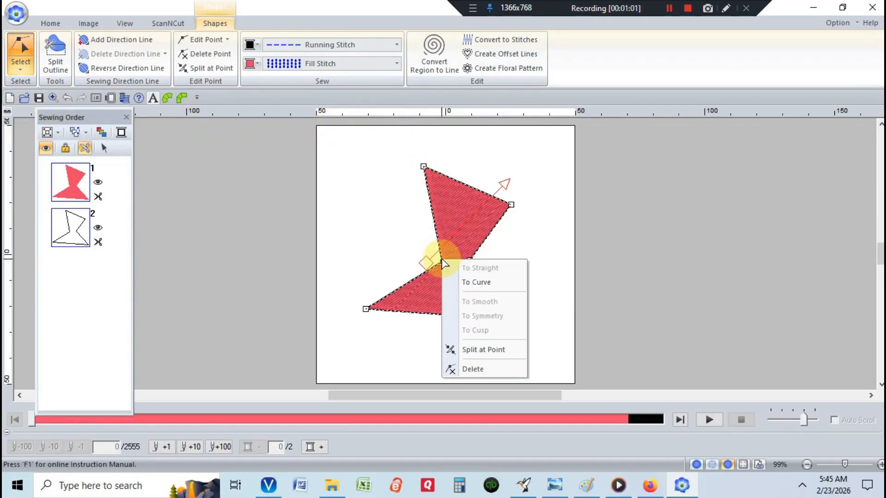
click(480, 350)
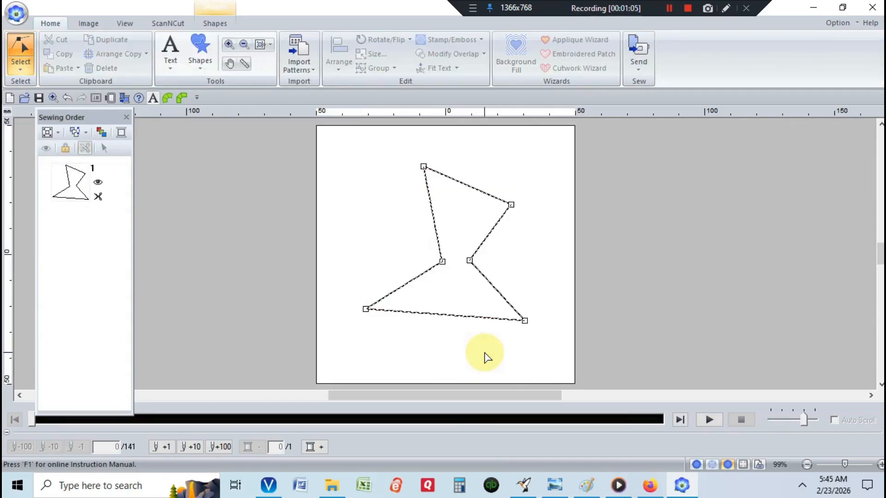
click(470, 261)
right_click(471, 262)
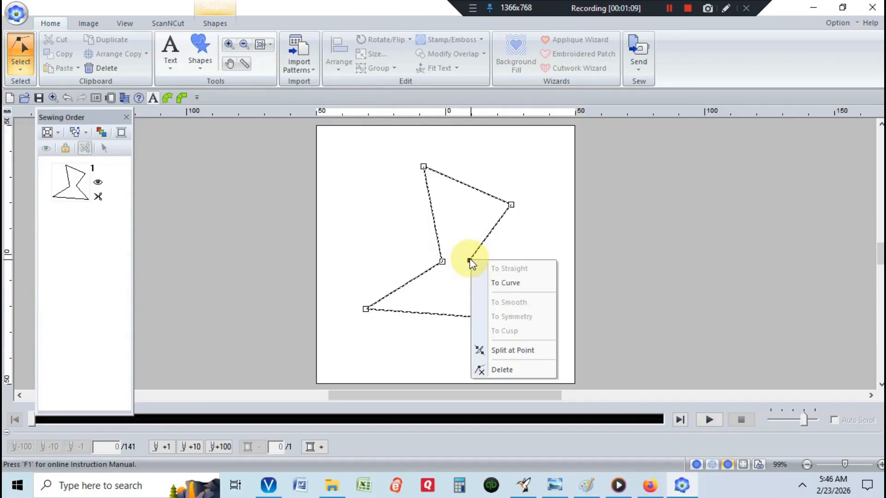
click(516, 349)
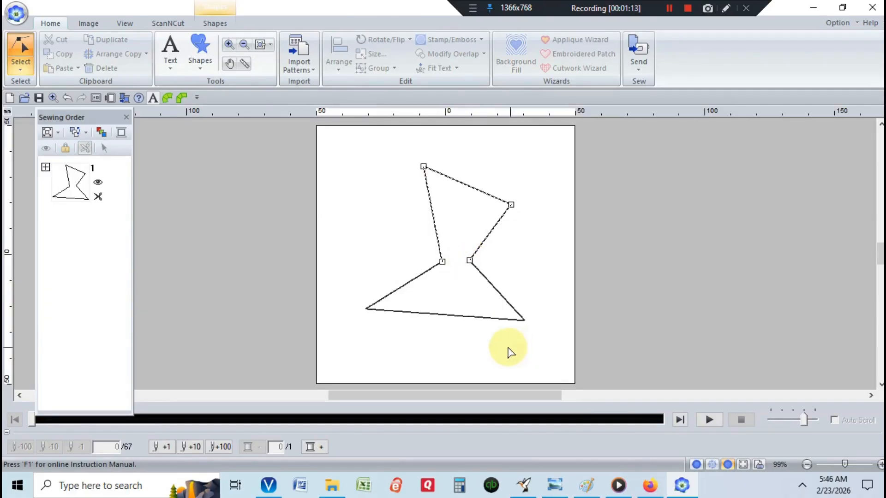
Expand the outline's sewing order entry, select the lower open piece and nudge it down, clear of the upper piece, and deselect it
click(46, 168)
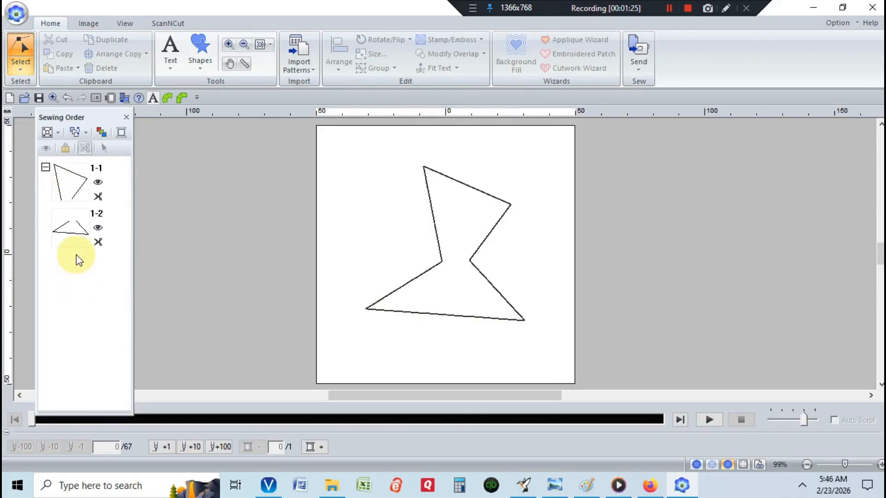
click(75, 228)
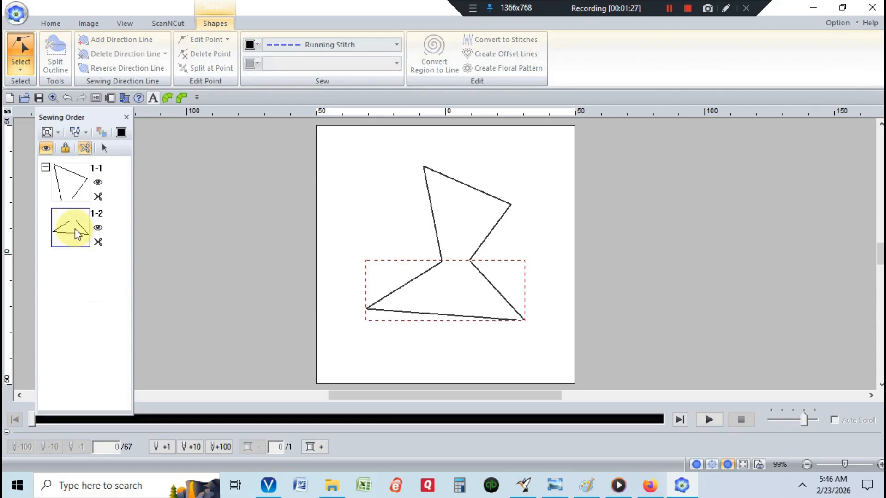
right_click(74, 228)
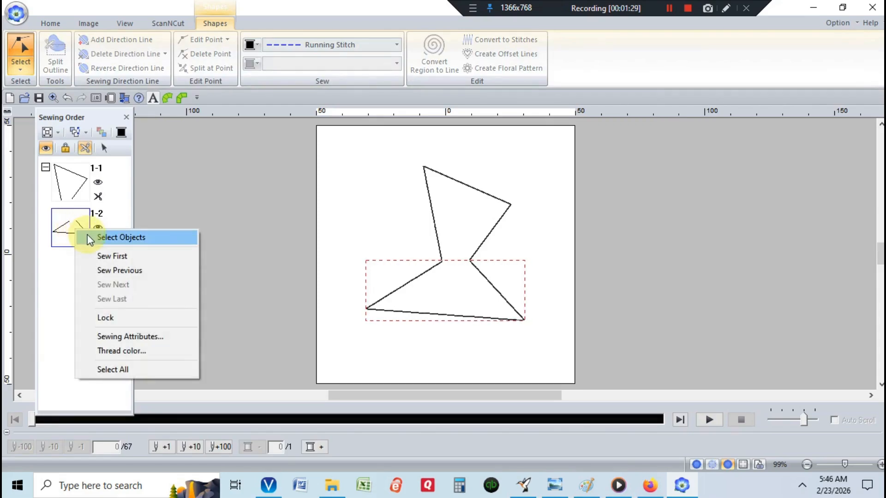
click(95, 235)
key(Down)
key(Down)
key(Down)
key(Down)
key(Down)
key(Down)
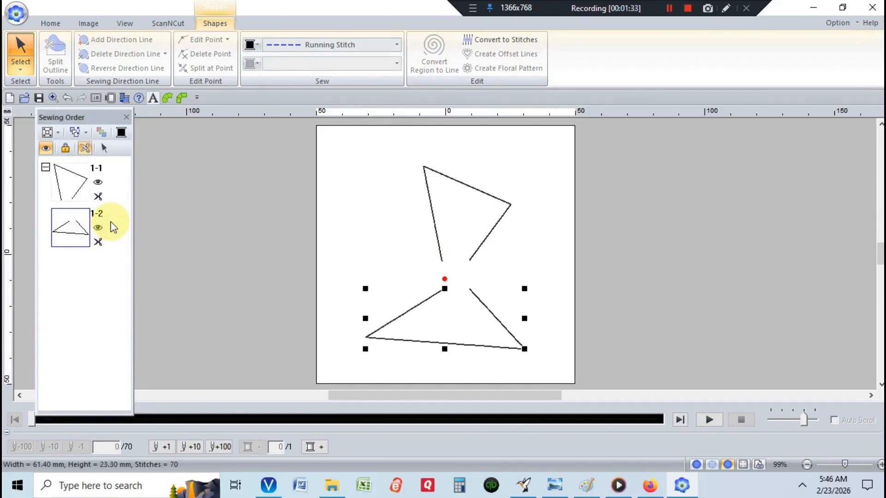
click(384, 230)
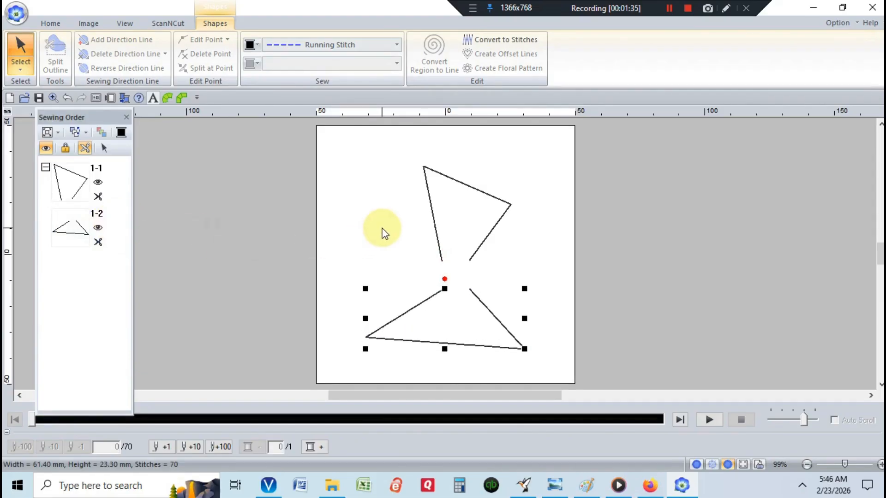